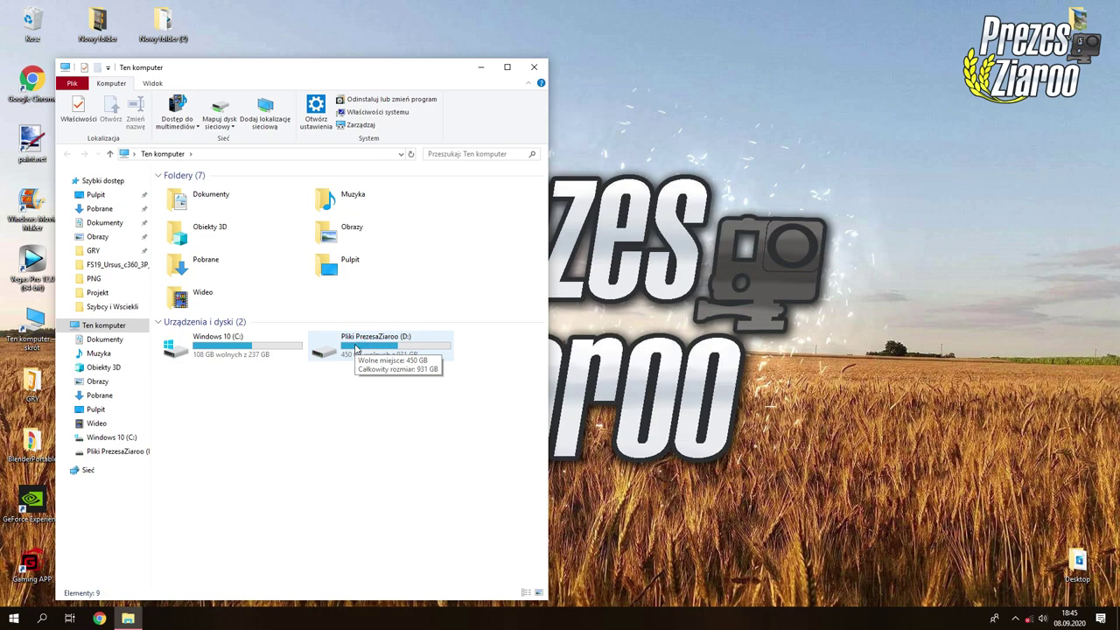
- Open the Farming Simulator 2019 installation folder under Program Files (x86) on the Windows 10 (C:) drive
double_click(233, 346)
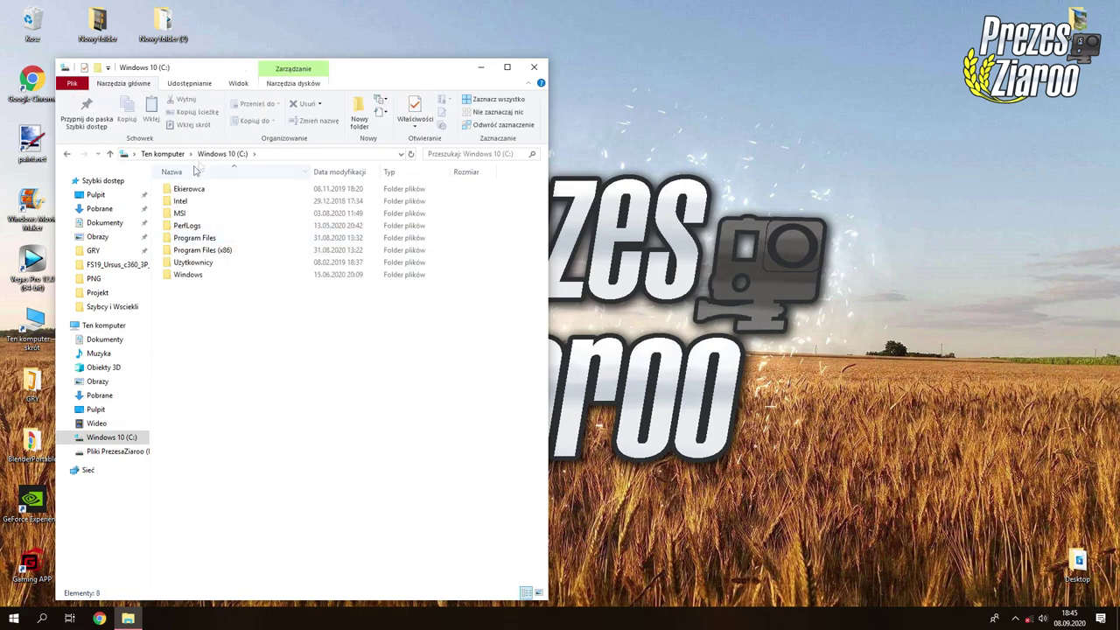
left_click(194, 238)
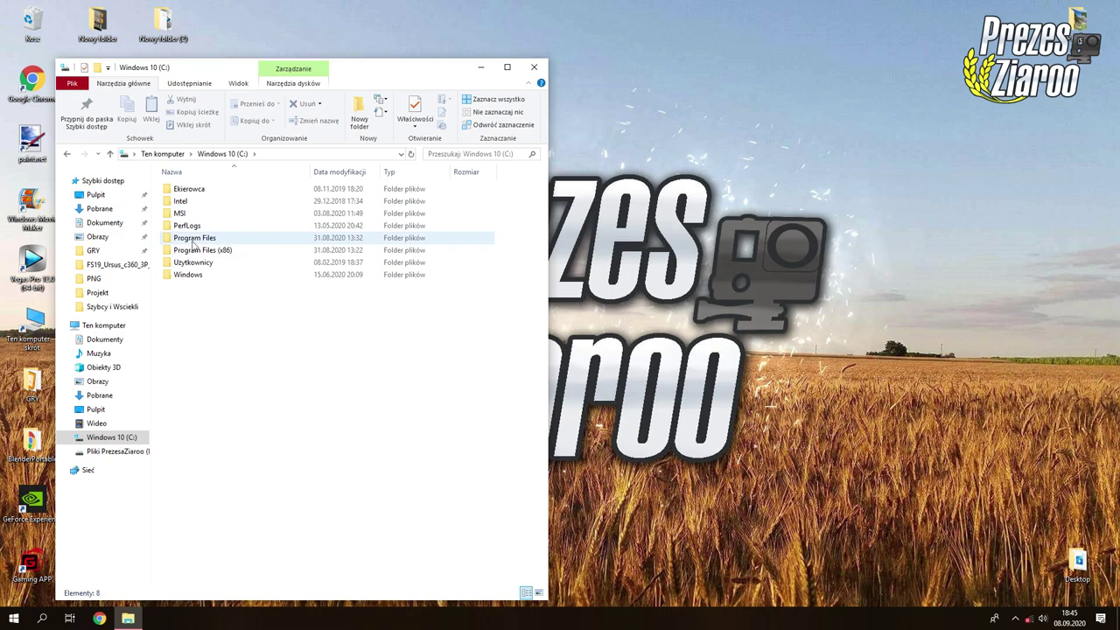
double_click(204, 241)
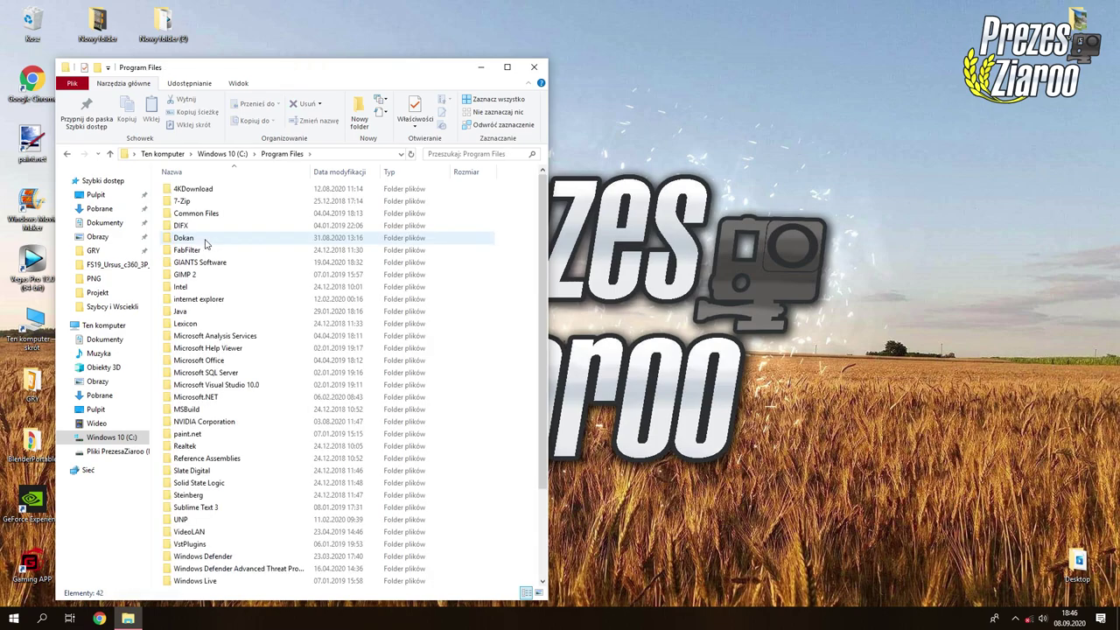
left_click(67, 153)
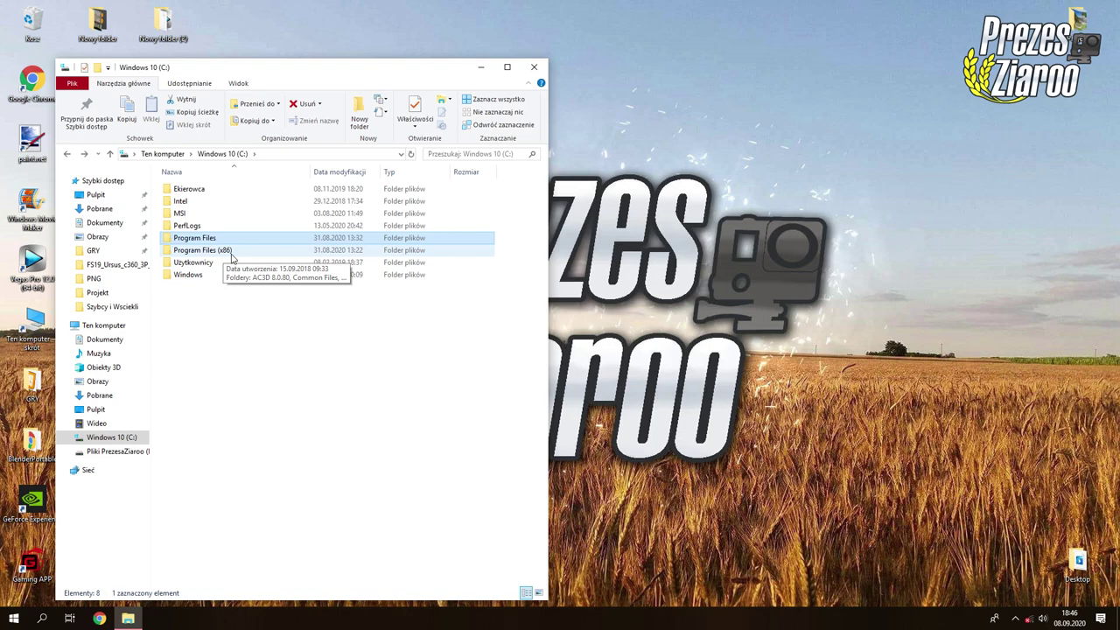
double_click(229, 254)
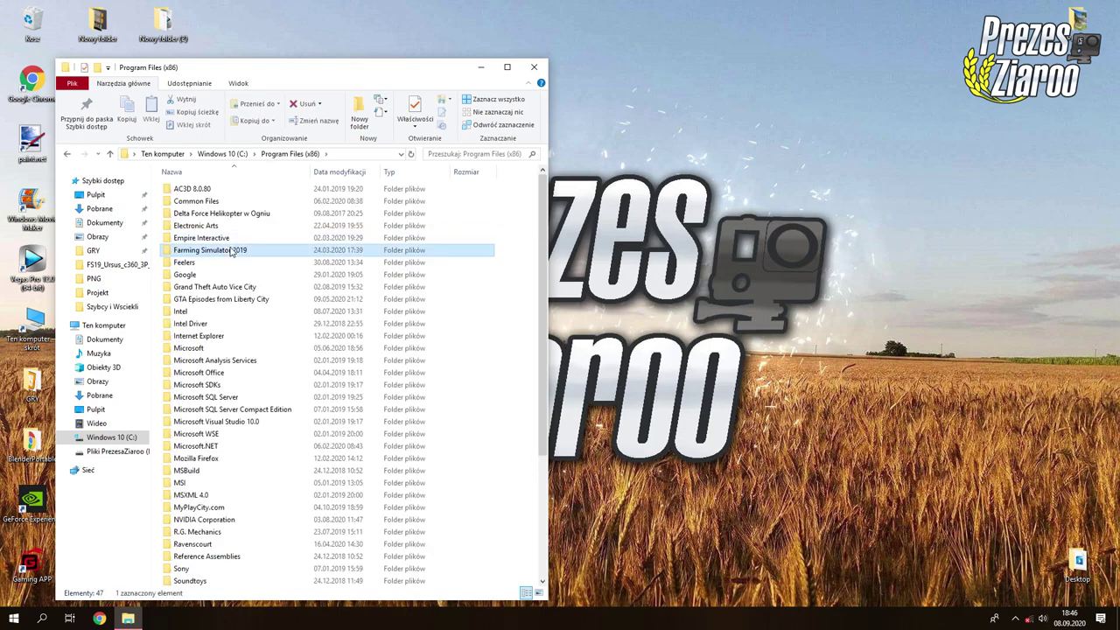
double_click(230, 251)
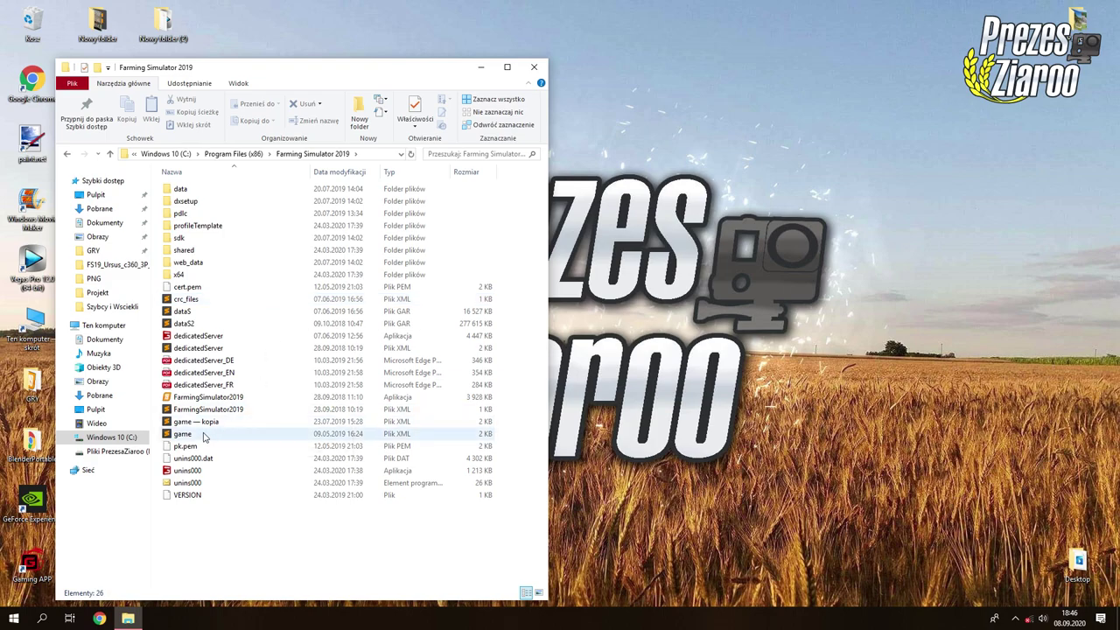
- Examine the contents of the game and game — kopia XML files in the text editor, and close both
left_click(184, 435)
double_click(184, 435)
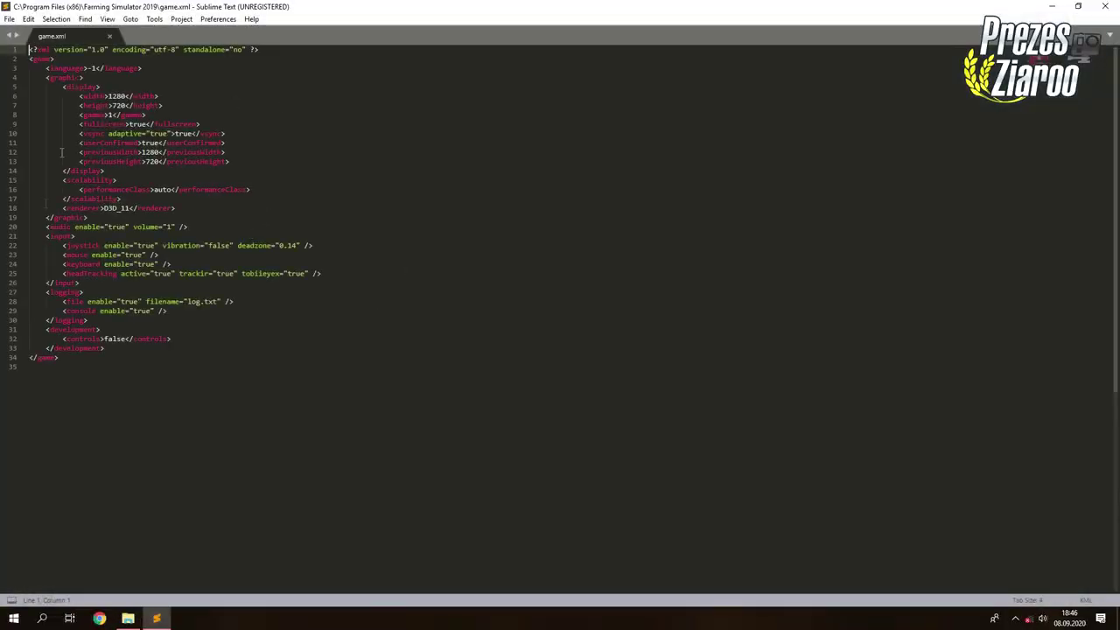
left_click(1052, 6)
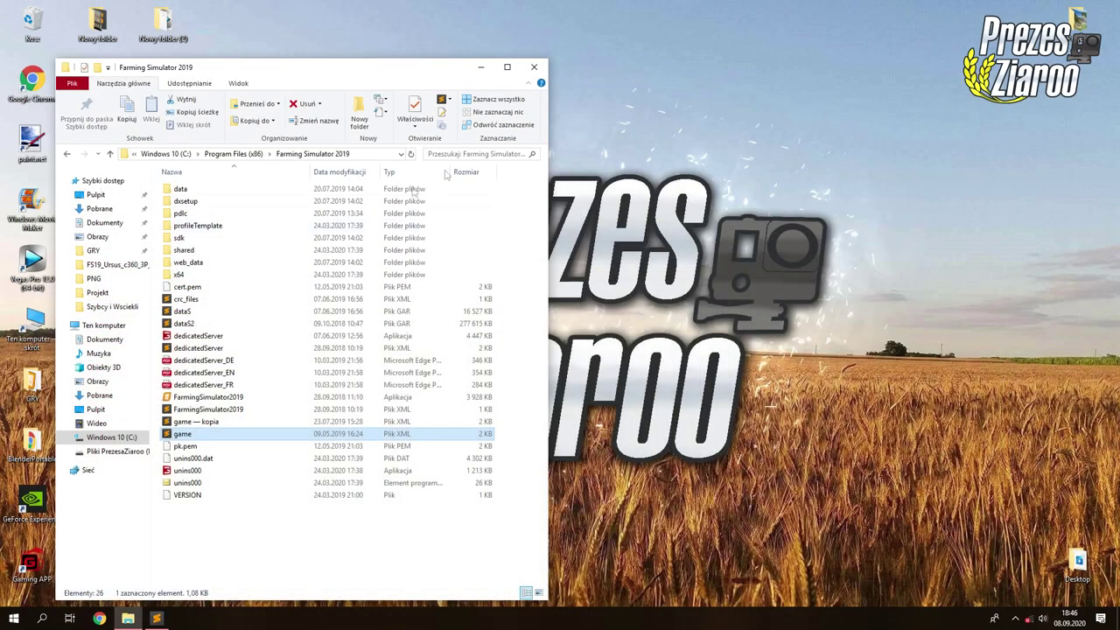
left_click(213, 424)
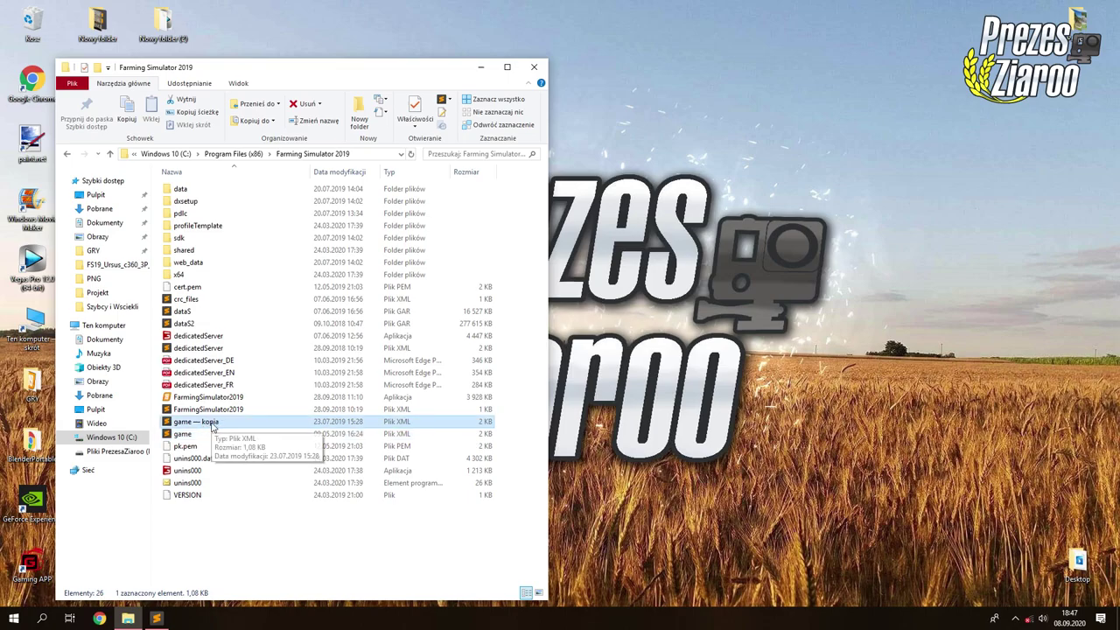
double_click(275, 425)
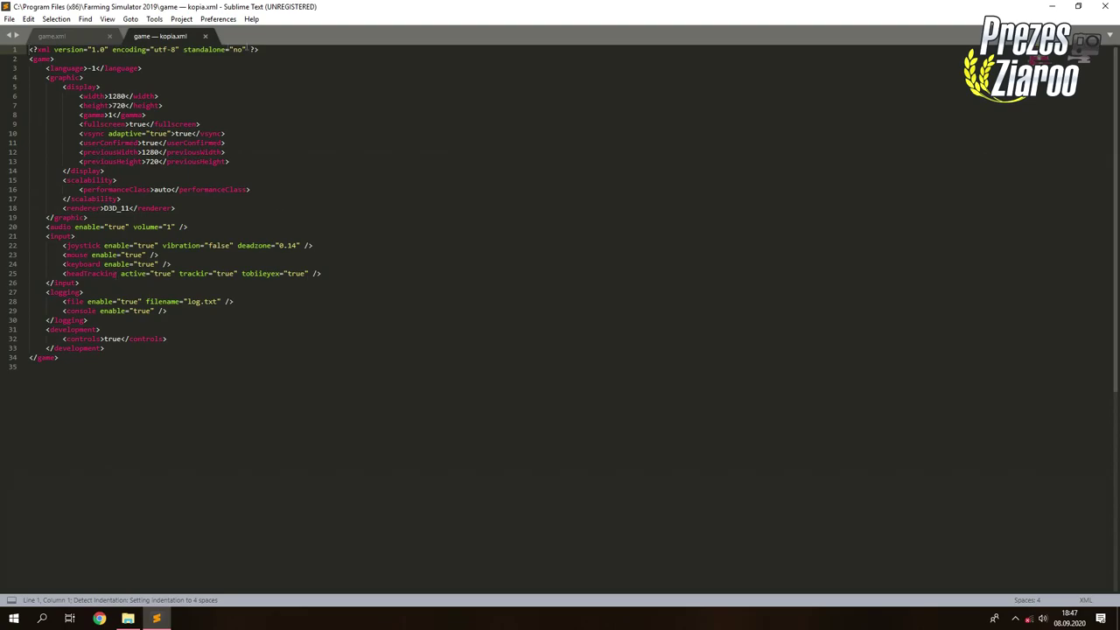
left_click(205, 36)
left_click(109, 36)
key("ctrl+w")
- Open game.xml from the installation folder and set the console enable value in the logging section to "true"
left_click(196, 434)
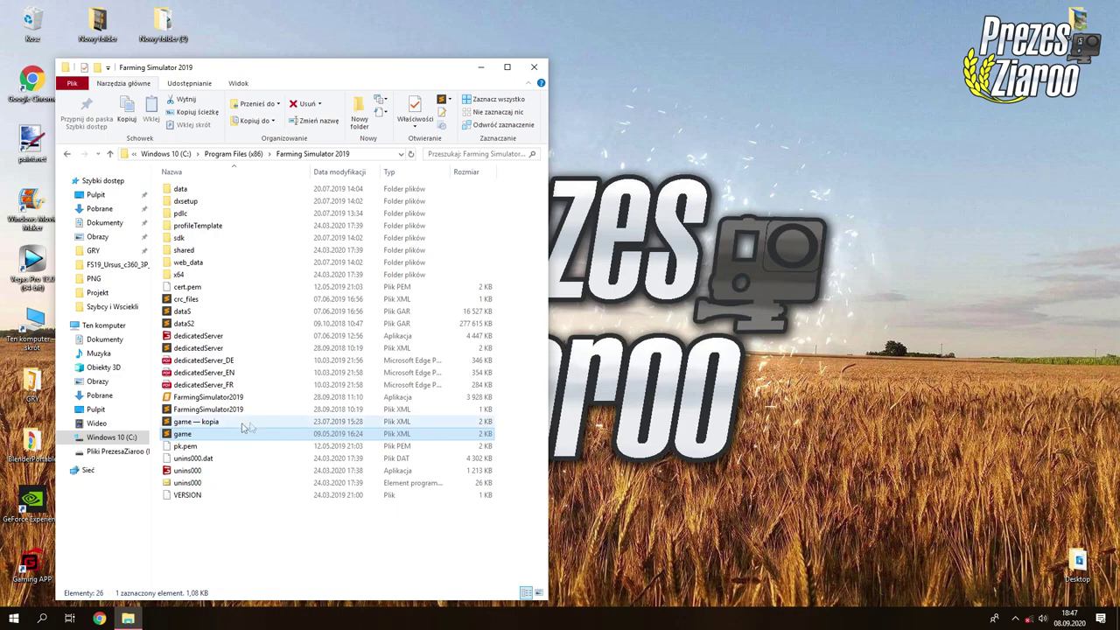
double_click(197, 432)
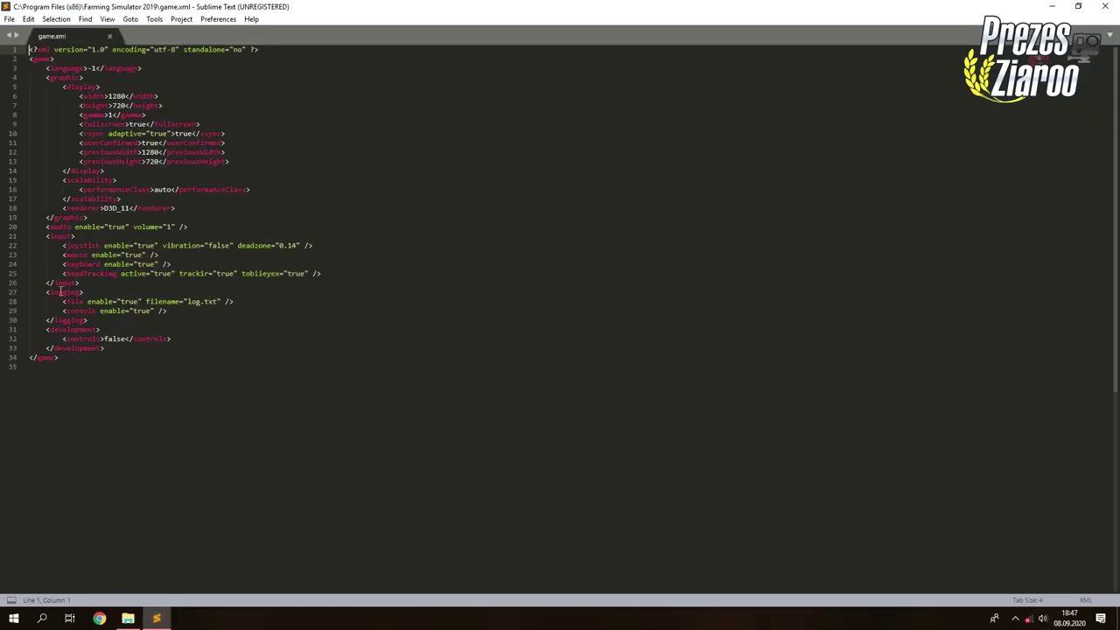
left_click_drag(44, 292, 150, 311)
left_click(151, 310)
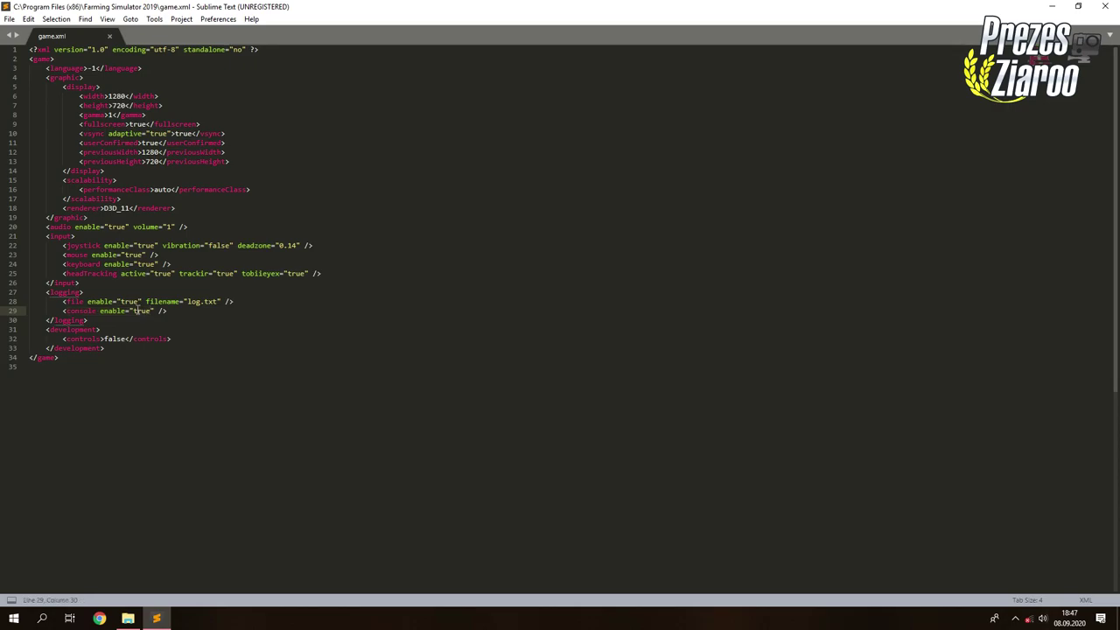
double_click(136, 311)
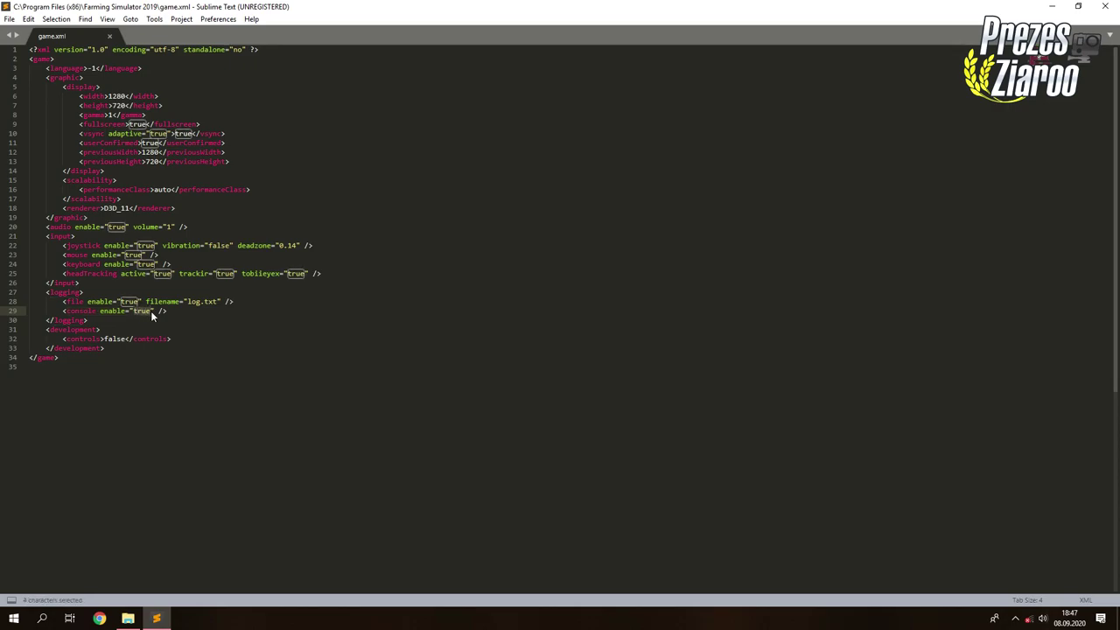
type("tru")
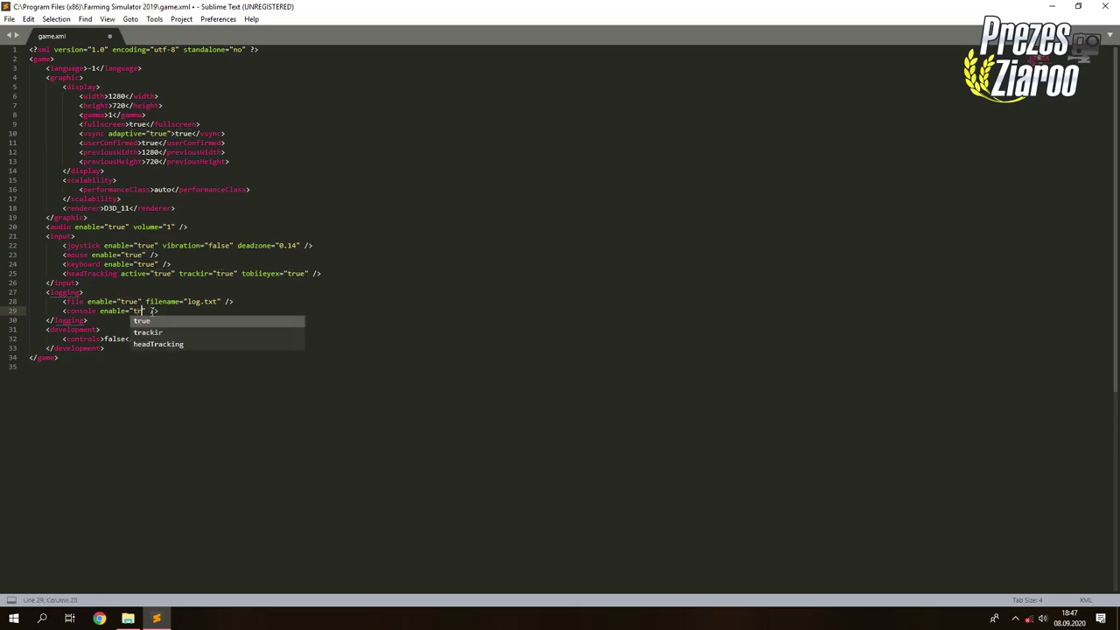
type("e")
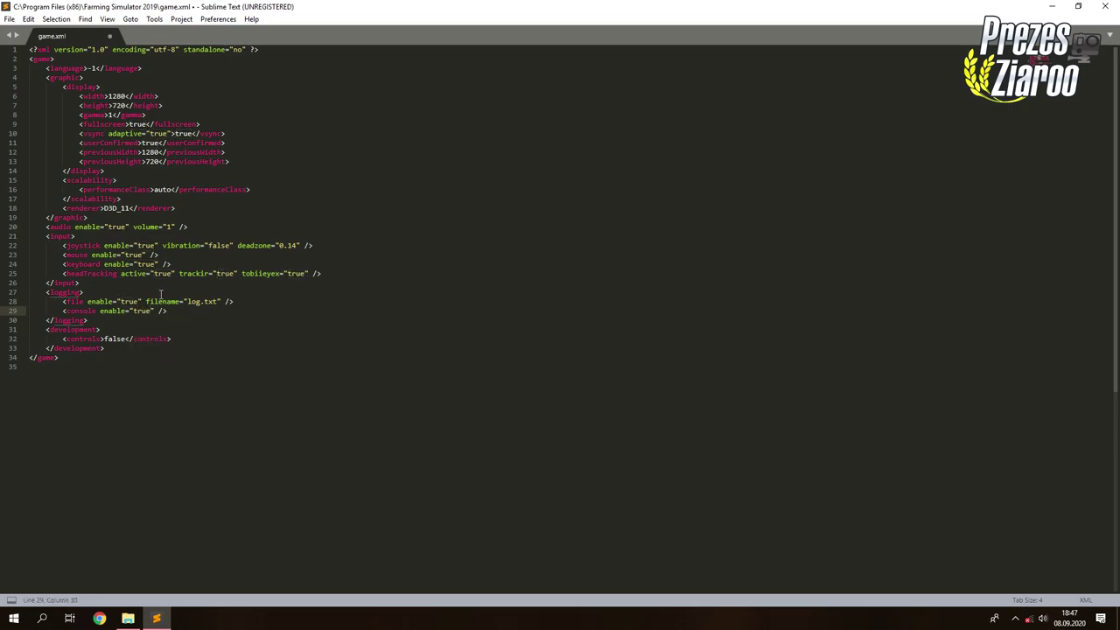
- Try to save game.xml directly in the Program Files (x86) installation folder and close it
key("ctrl+s")
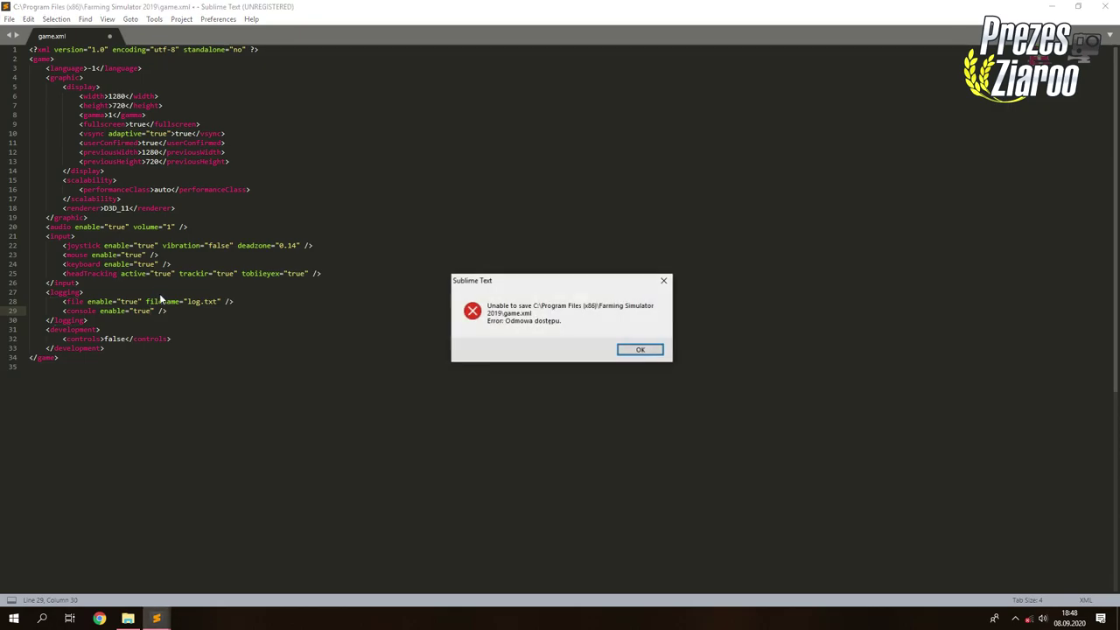
left_click(642, 350)
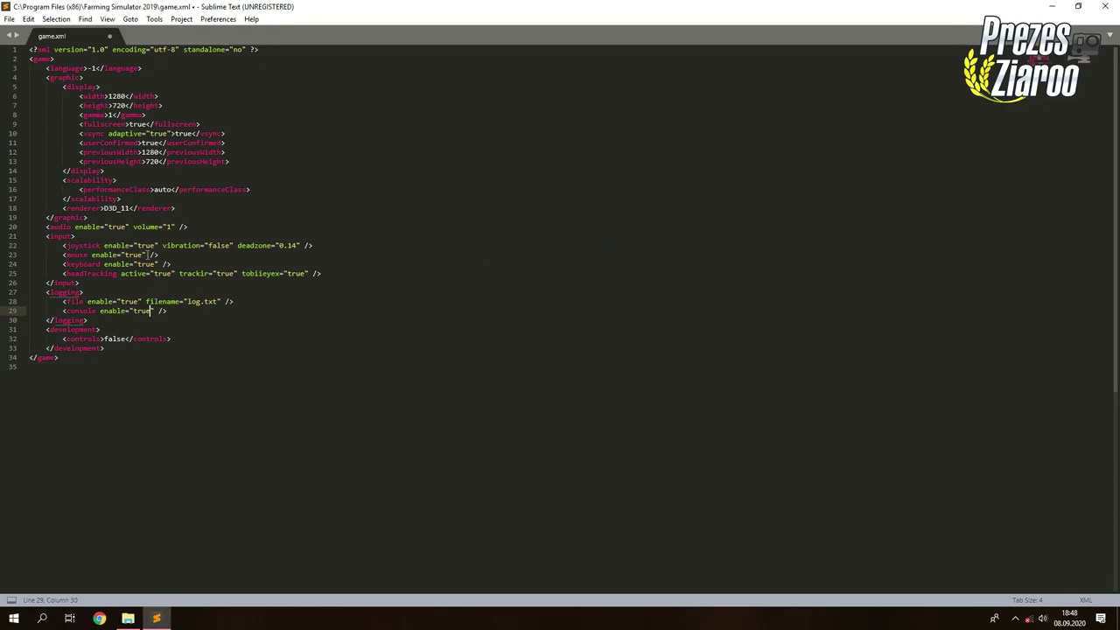
left_click(108, 36)
left_click(515, 347)
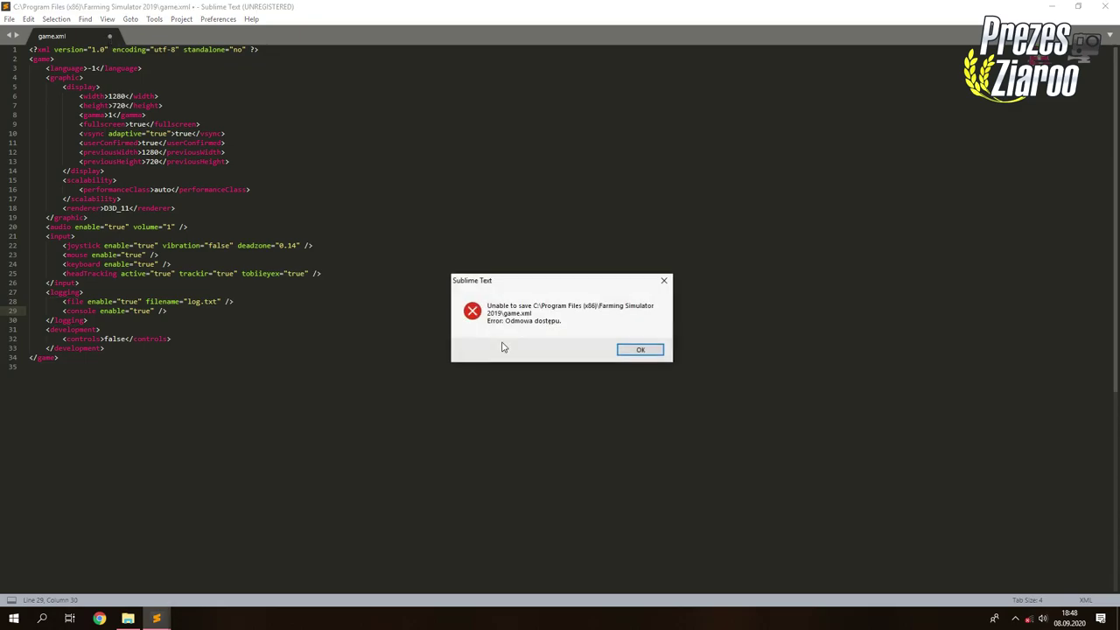
left_click(632, 350)
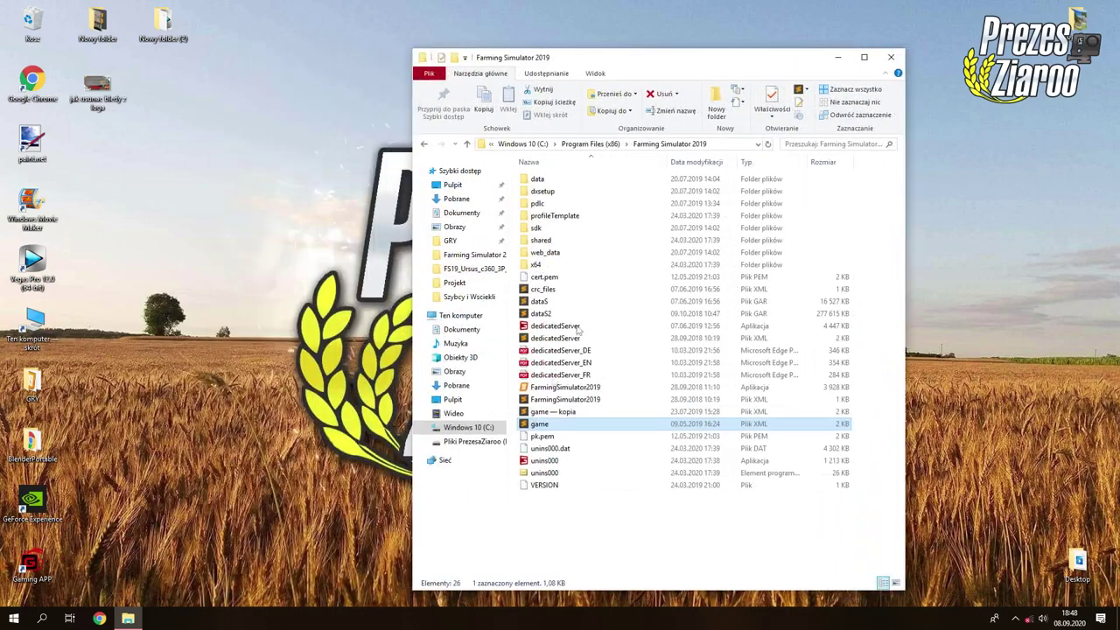
- Move the game XML file to the desktop with administrator permission and open it there, discarding the unsaved version from the installation folder
left_click_drag(553, 425, 210, 231)
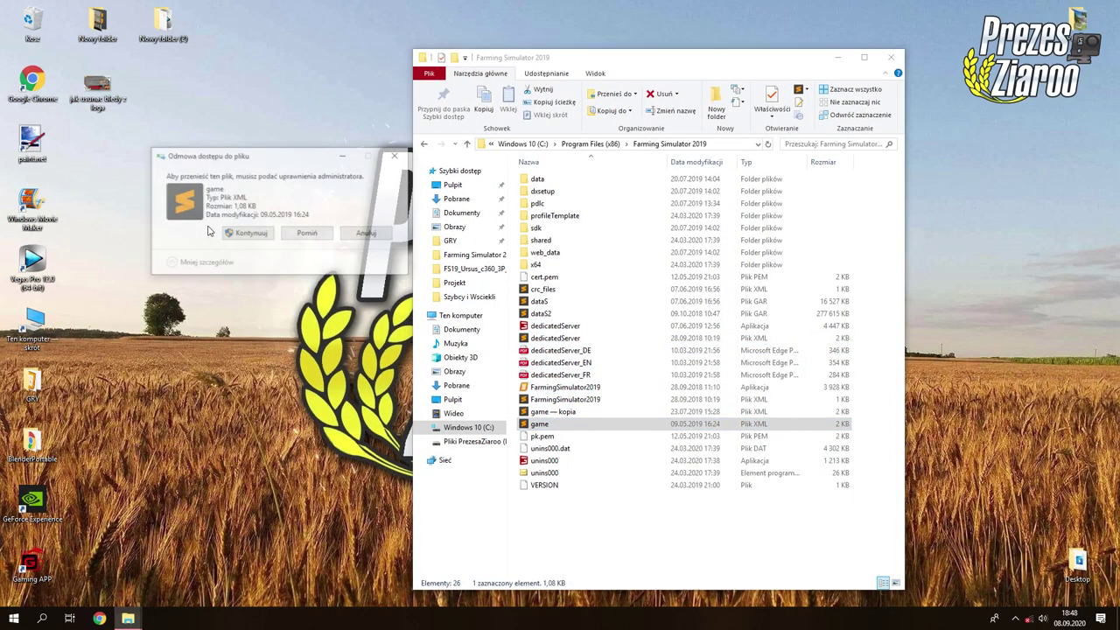
left_click(234, 226)
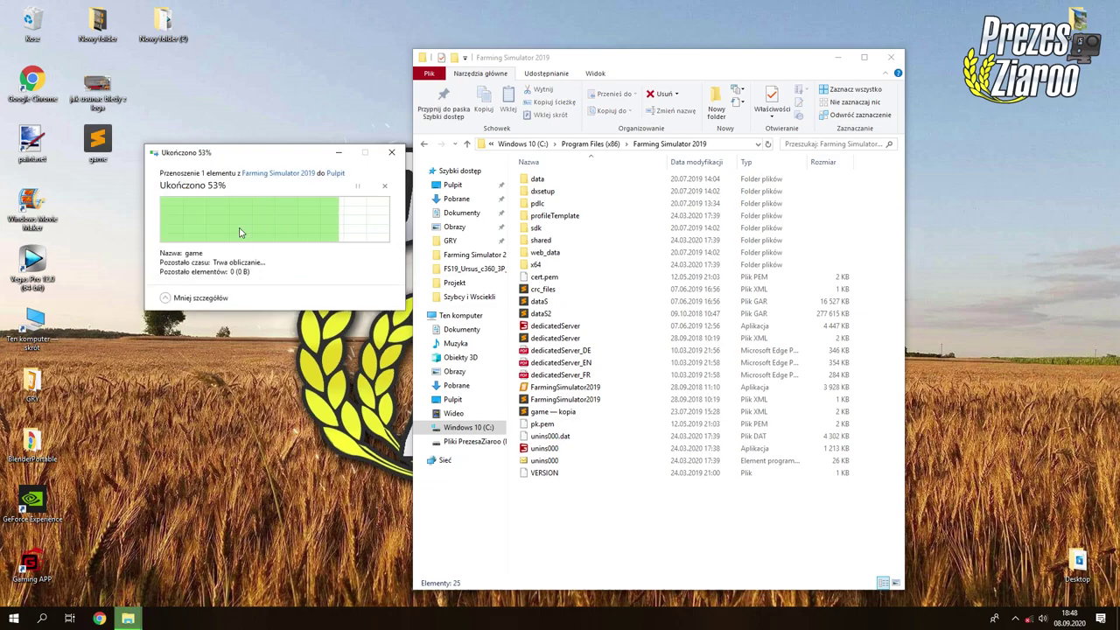
double_click(97, 138)
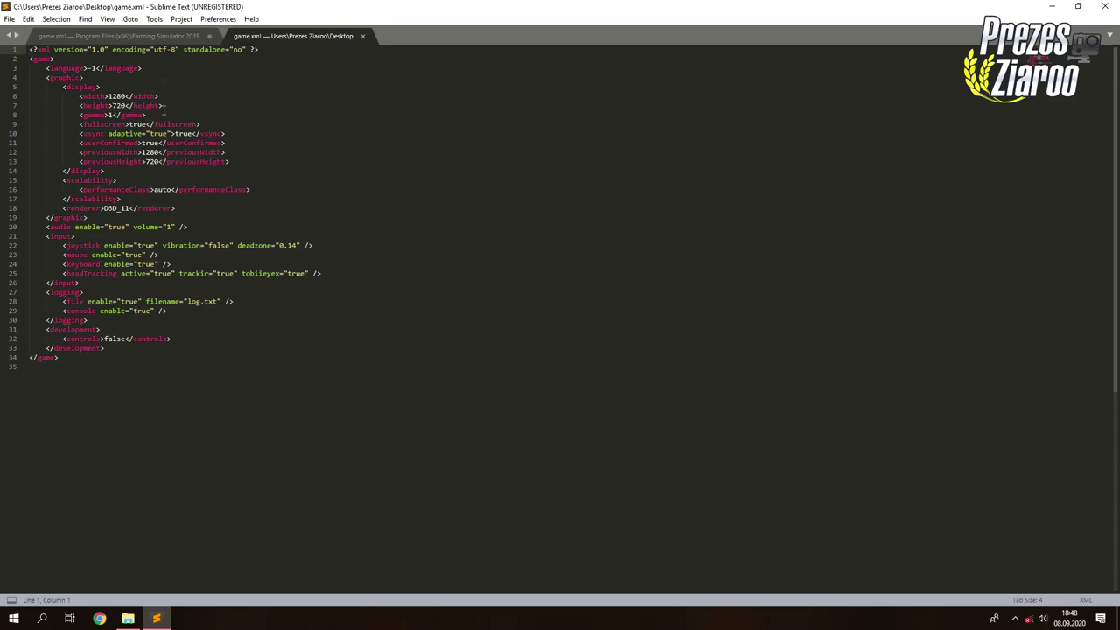
left_click(209, 37)
left_click(555, 346)
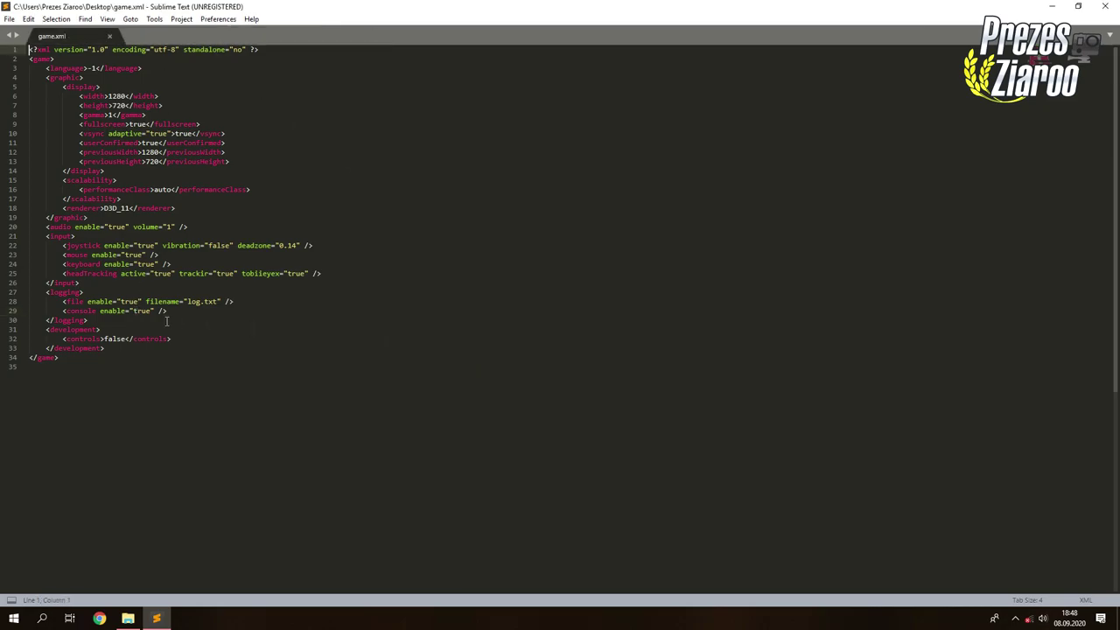
- Set the console enable value in the desktop game.xml to "true", save the file and close the editor
left_click(143, 311)
left_click_drag(152, 311, 137, 308)
type("rue")
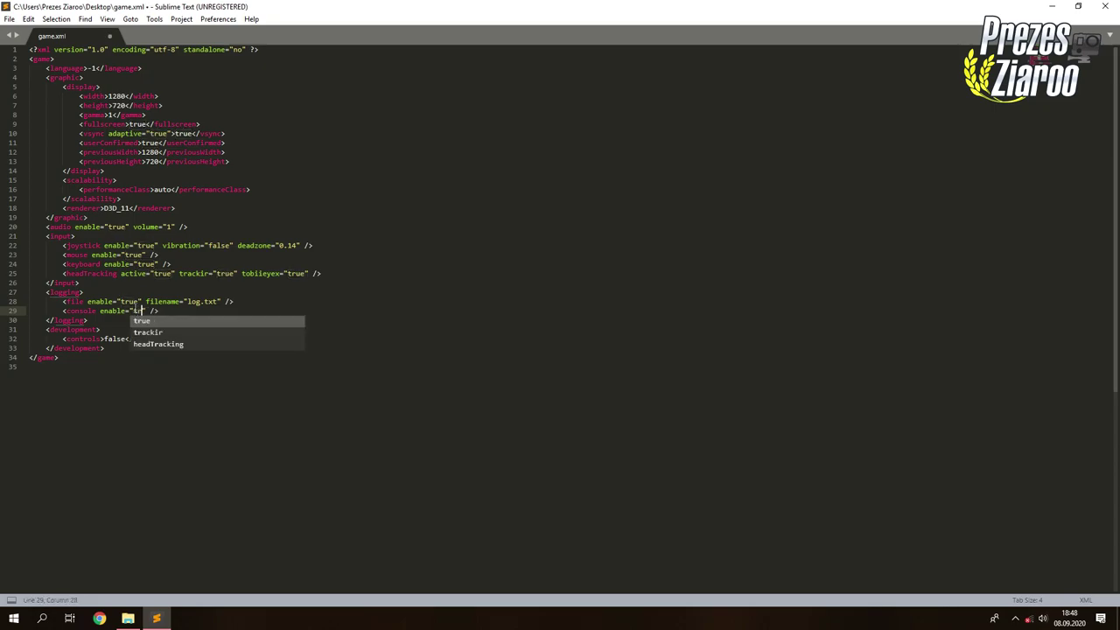
key("ctrl+s")
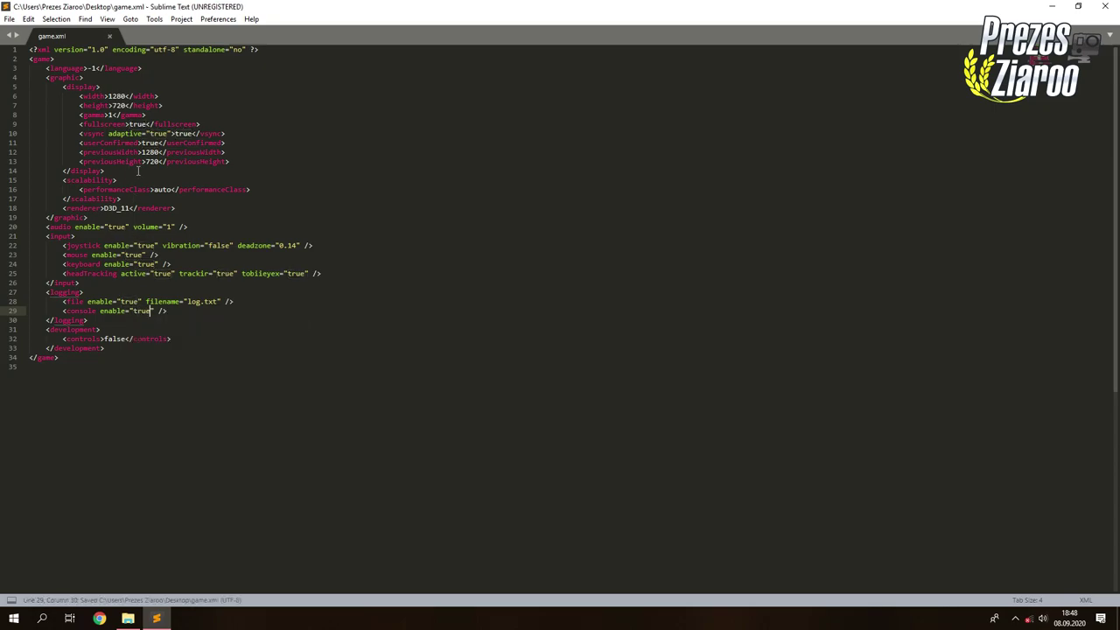
left_click(110, 36)
left_click(1104, 6)
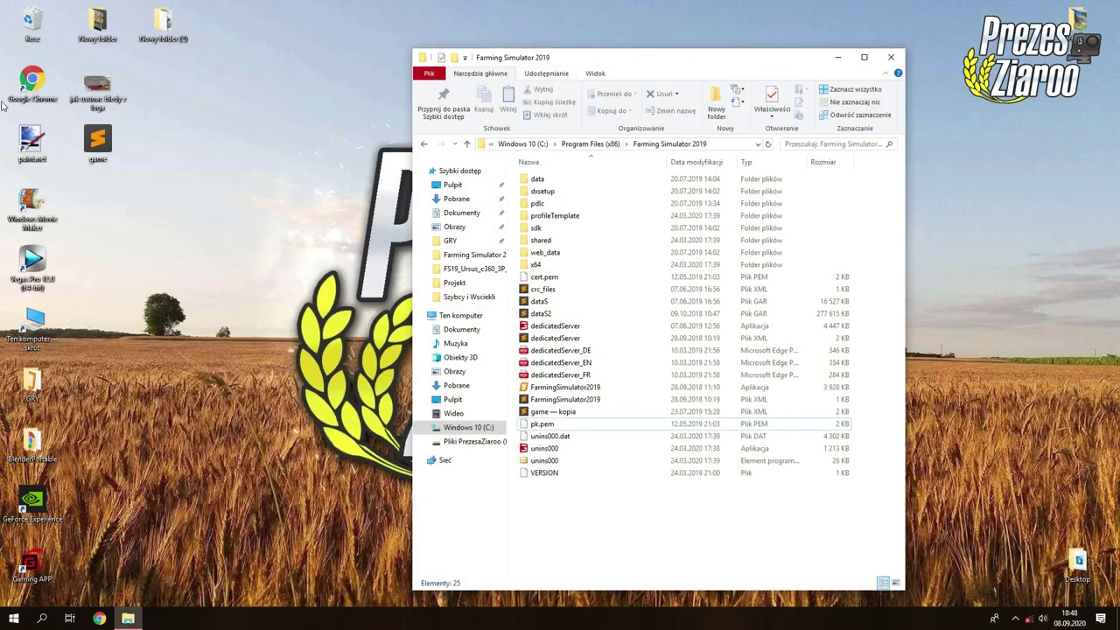
- Move game.xml from the desktop back into the Farming Simulator 2019 folder with administrator permission, and briefly open it to check it
left_click_drag(97, 140, 695, 548)
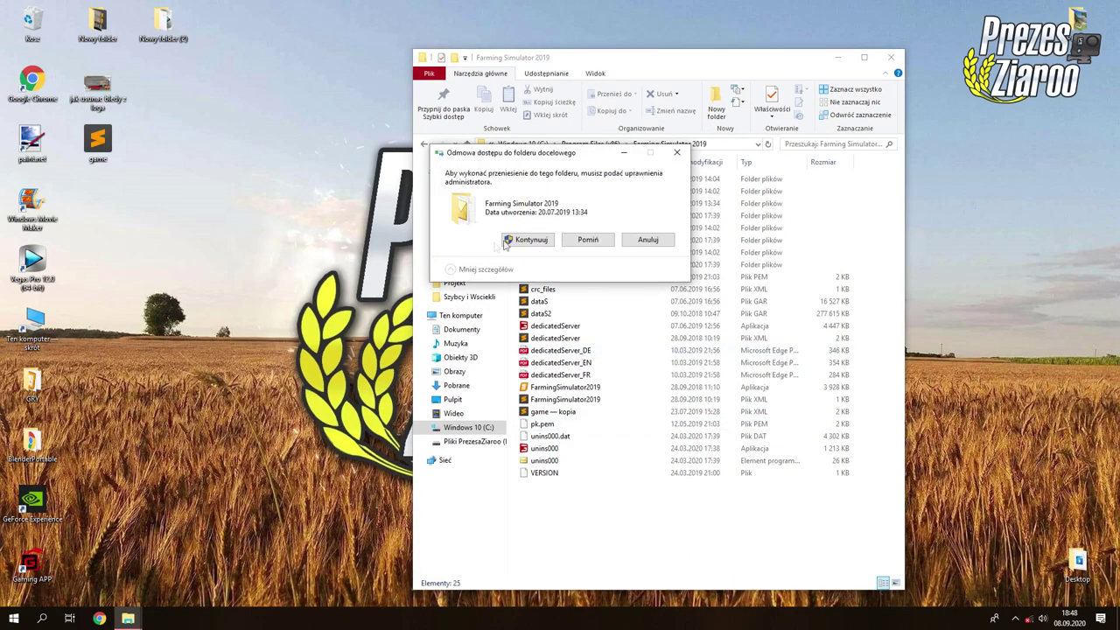
left_click(513, 243)
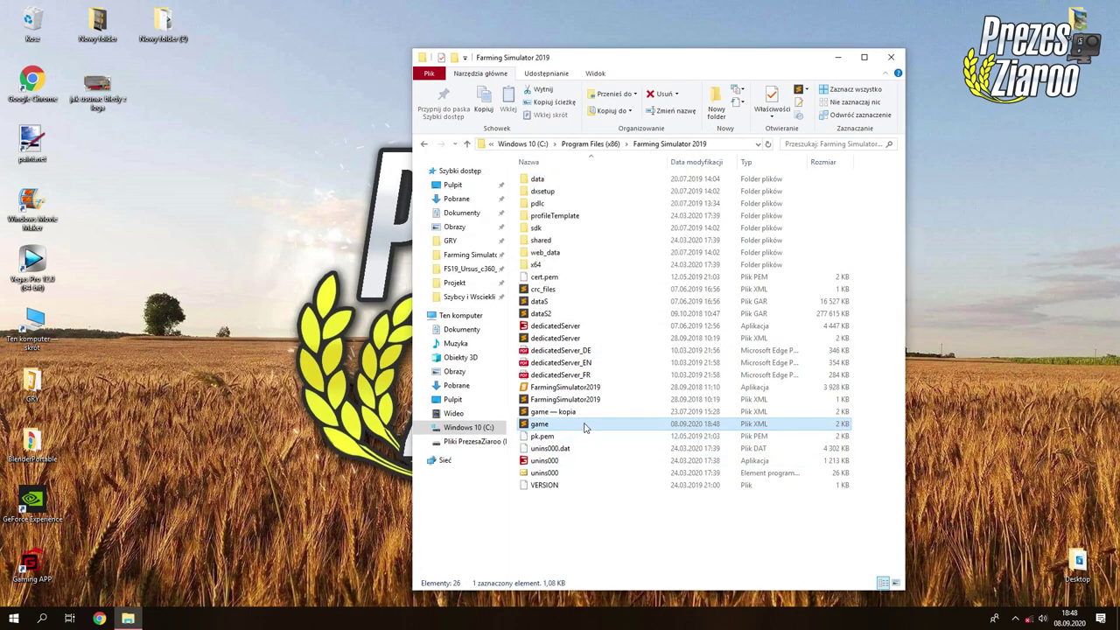
double_click(583, 424)
left_click(109, 36)
left_click(1104, 6)
- Refresh the desktop and close the Farming Simulator 2019 folder window
right_click(169, 184)
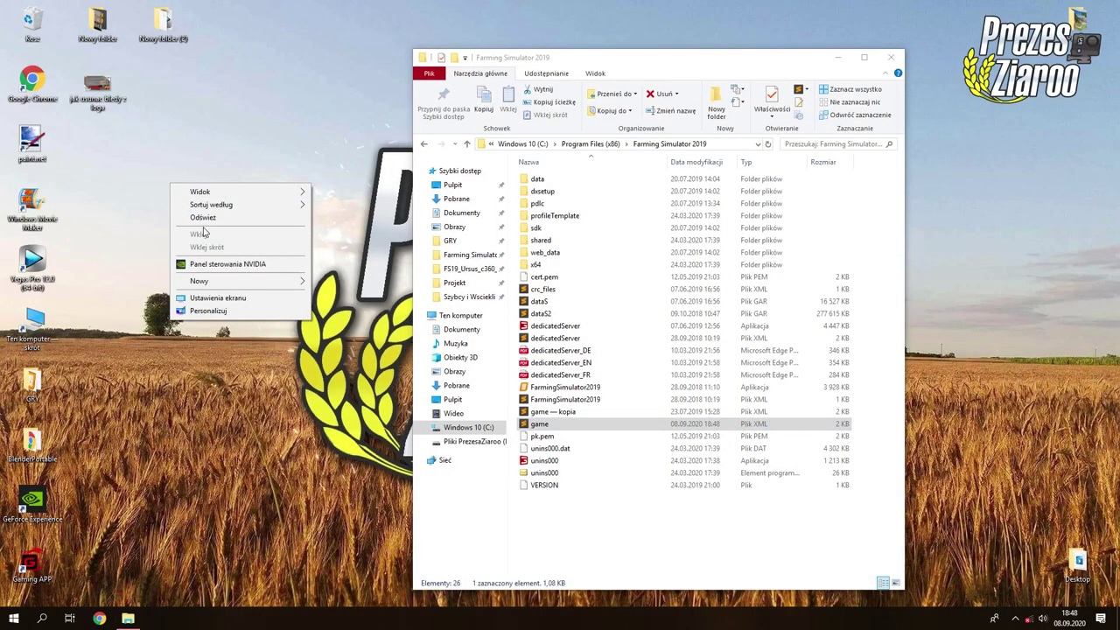
left_click(205, 221)
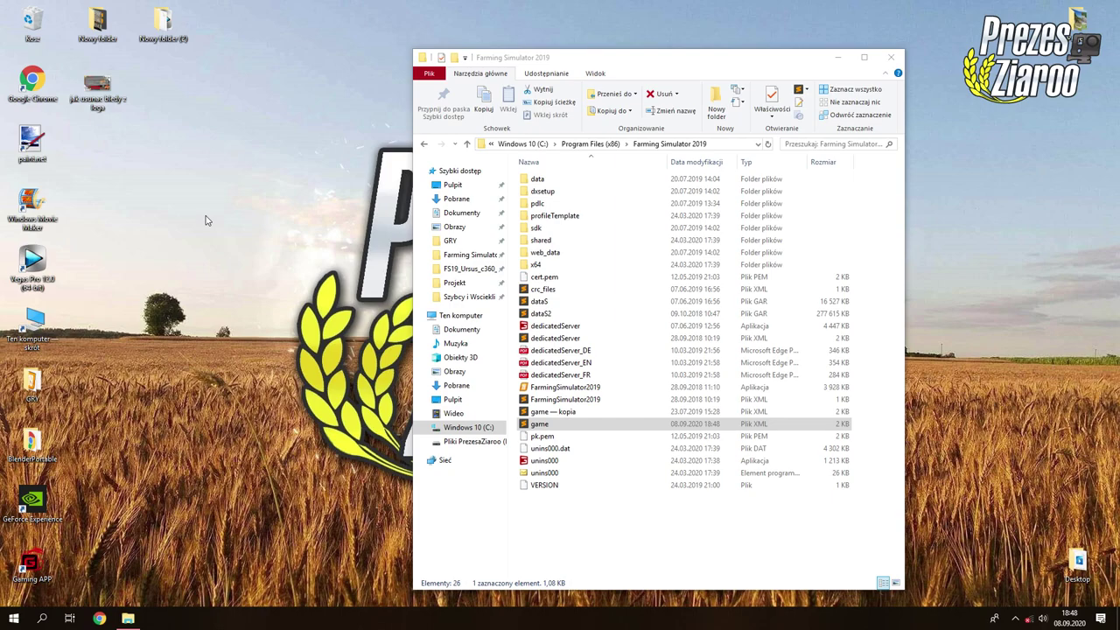
left_click(890, 57)
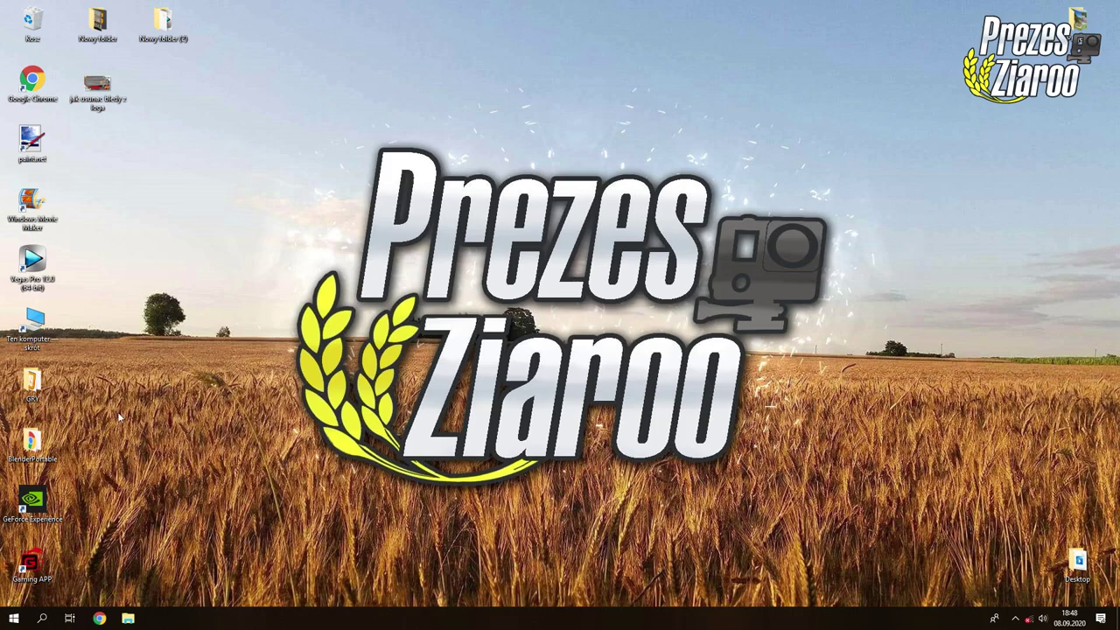
- Launch Farming Simulator 19 from the GRY folder and open the in-game console over the small tractors shop page
double_click(31, 382)
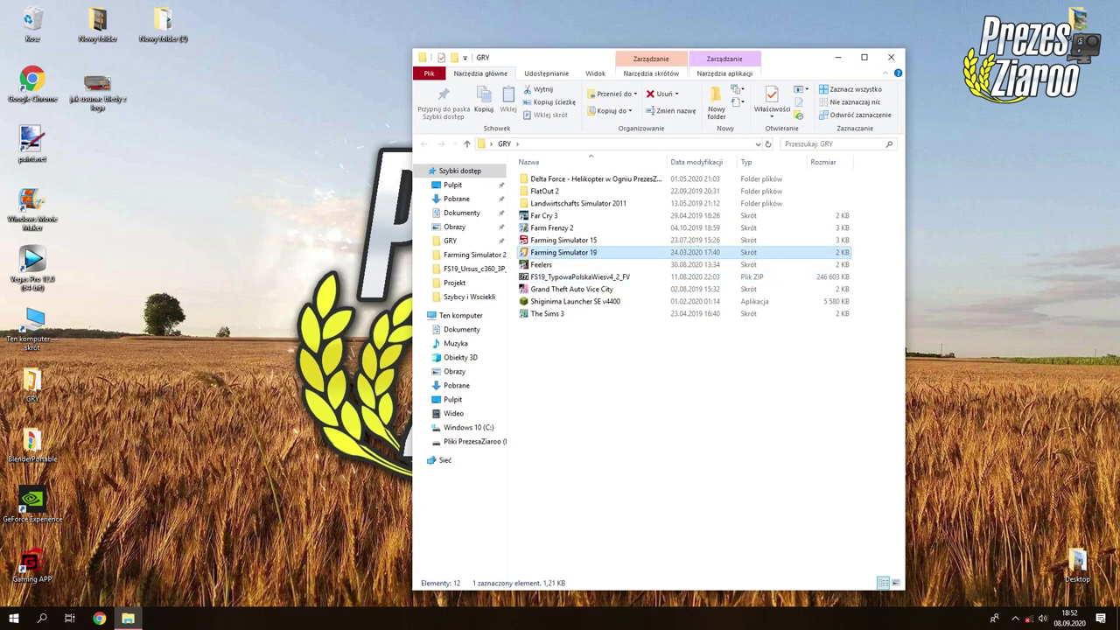
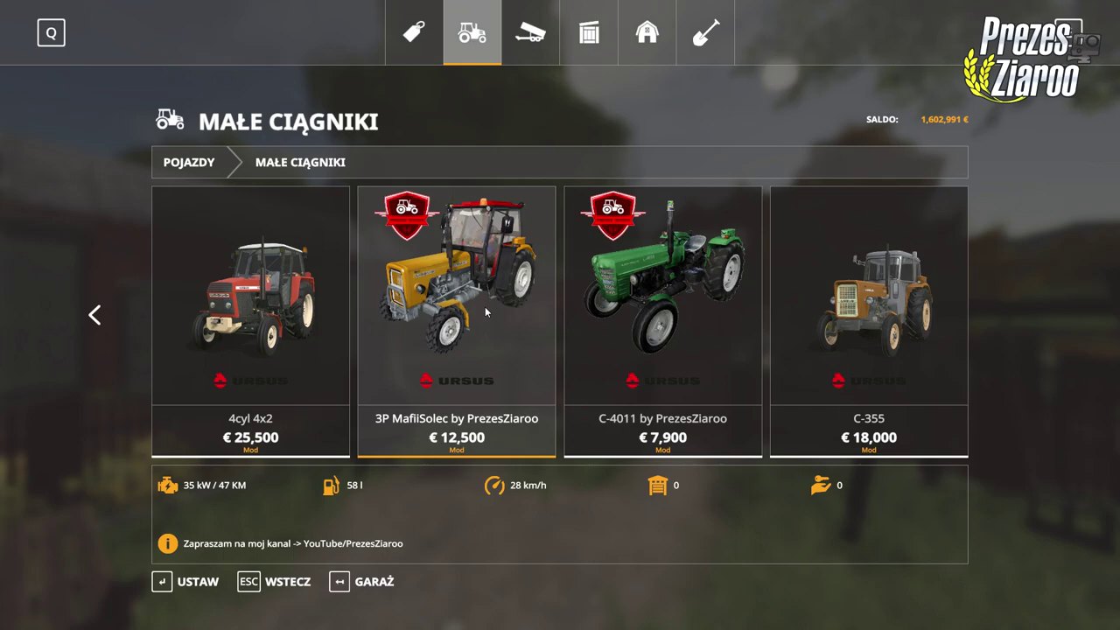
key("grave")
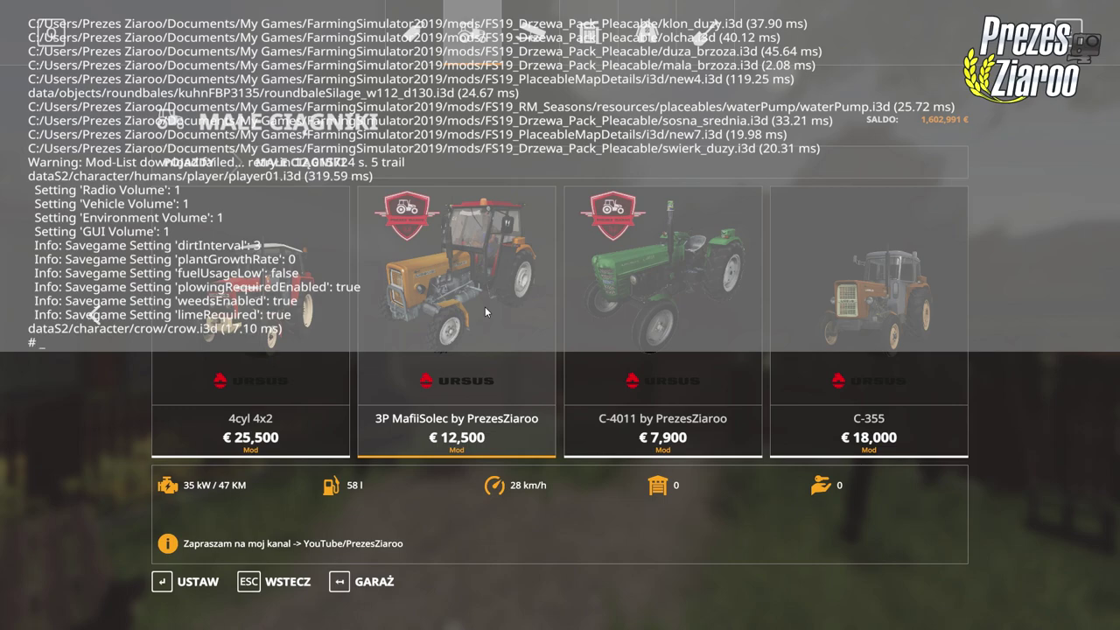
- Browse the available console commands with autocompletion up to gsVehicleAnalyze and clear the command line
type("enableCloudFx")
key("Tab")
key("Tab")
key("Tab")
key("Tab")
key("Tab")
key("Tab")
key("Tab")
key("Tab")
key("Tab")
key("Tab")
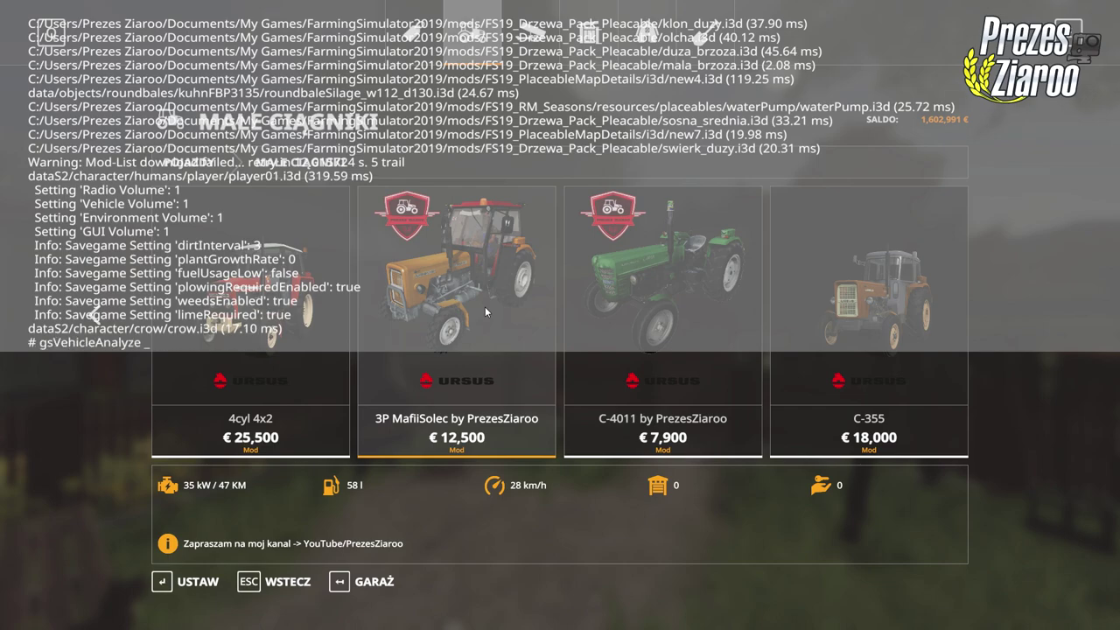
key("BackSpace")
key("BackSpace")
key("BackSpace")
key("BackSpace")
key("BackSpace")
key("BackSpace")
key("BackSpace")
key("BackSpace")
key("BackSpace")
key("BackSpace")
key("BackSpace")
key("BackSpace")
key("BackSpace")
key("BackSpace")
key("BackSpace")
key("BackSpace")
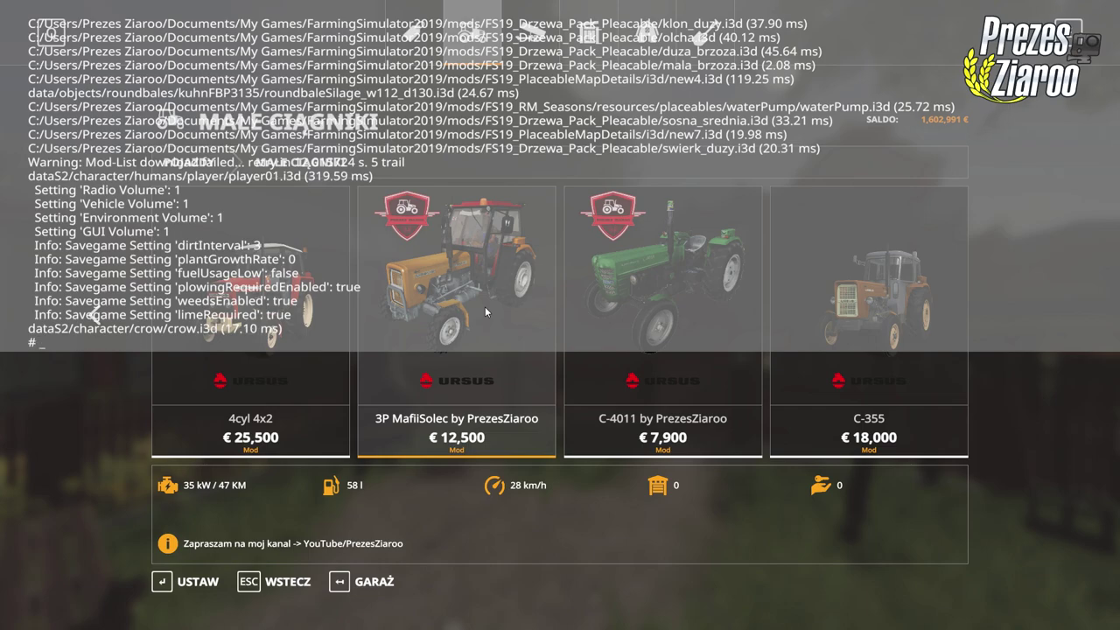
- Submit empty lines in the console until the old log output has been pushed up out of view
key("Return")
key("Return")
key("Return")
key("Return")
key("Return")
key("Return")
key("Return")
key("Return")
key("Return")
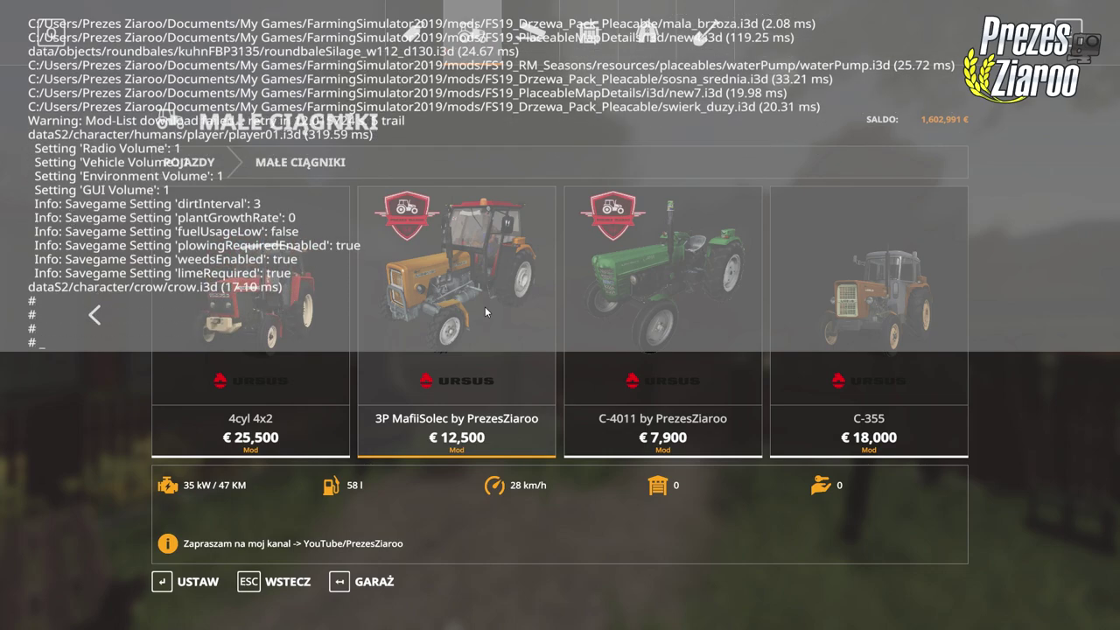
key("Return")
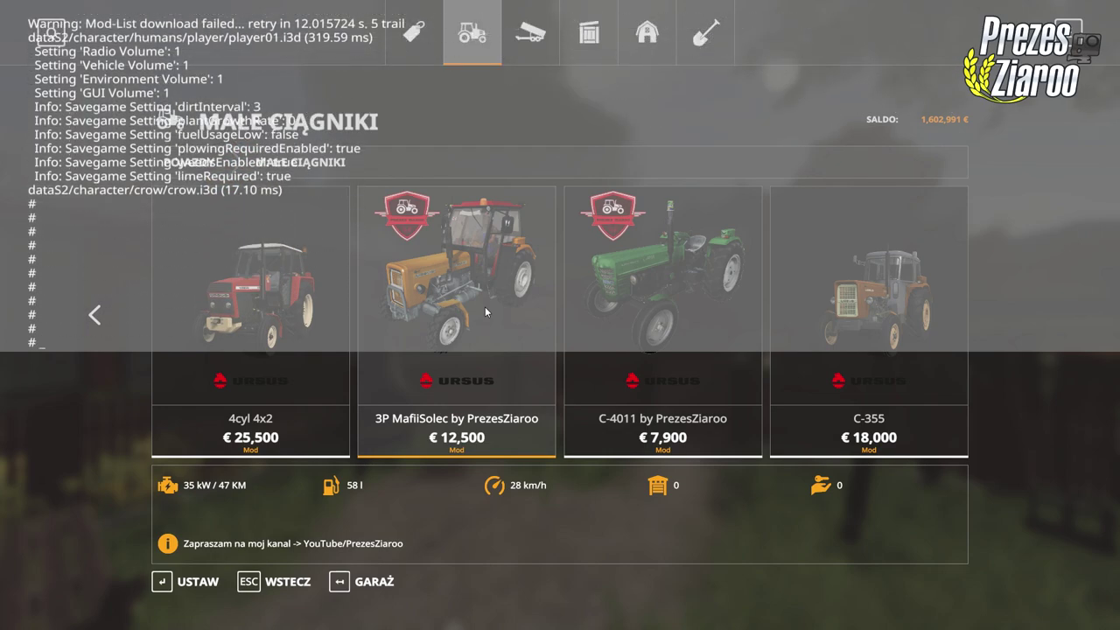
key("Return")
key("Return")
key("Return")
key("Return")
key("Return")
key("Return")
key("Return")
key("Return")
key("Return")
key("Return")
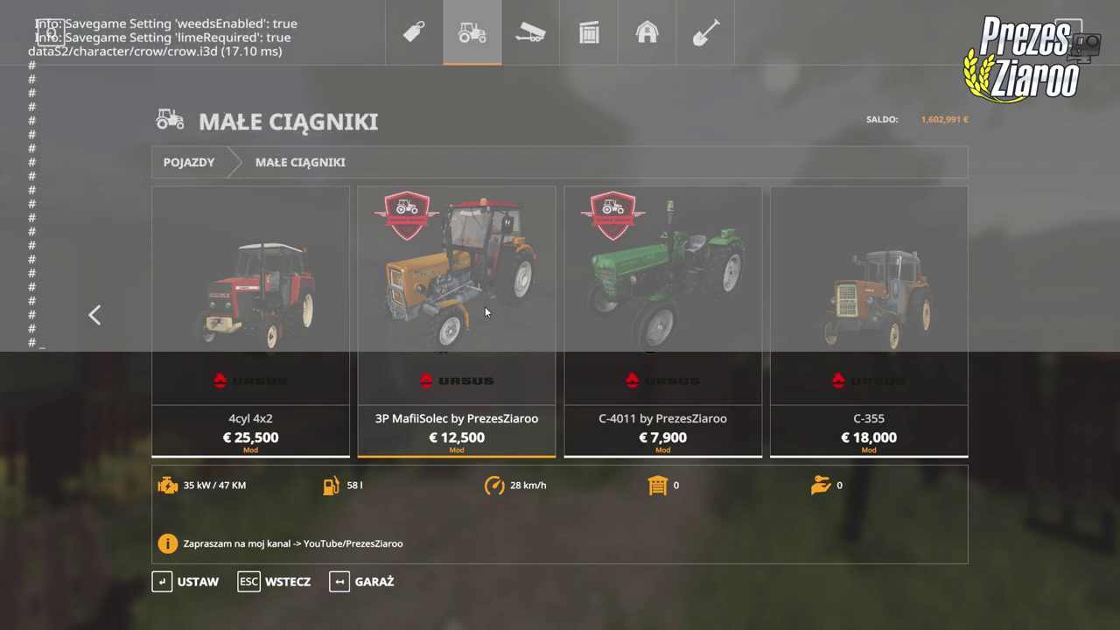
key("Return")
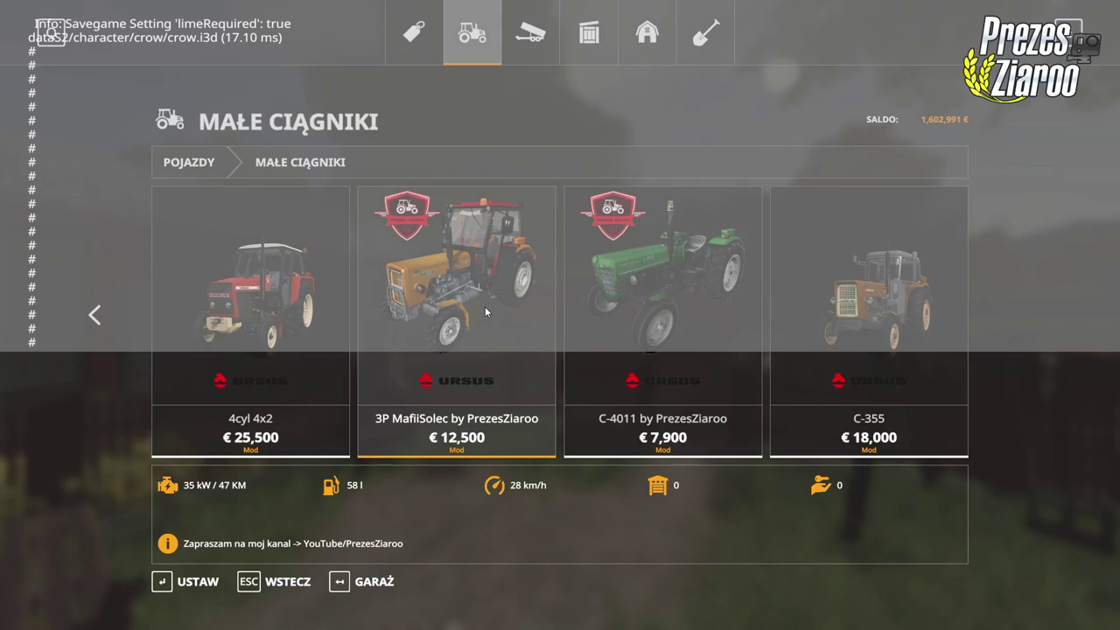
- Open the 3P MafiiSolec by PrezesZiaroo tractor in the shop and examine its loading errors in the console and its model
left_click(473, 372)
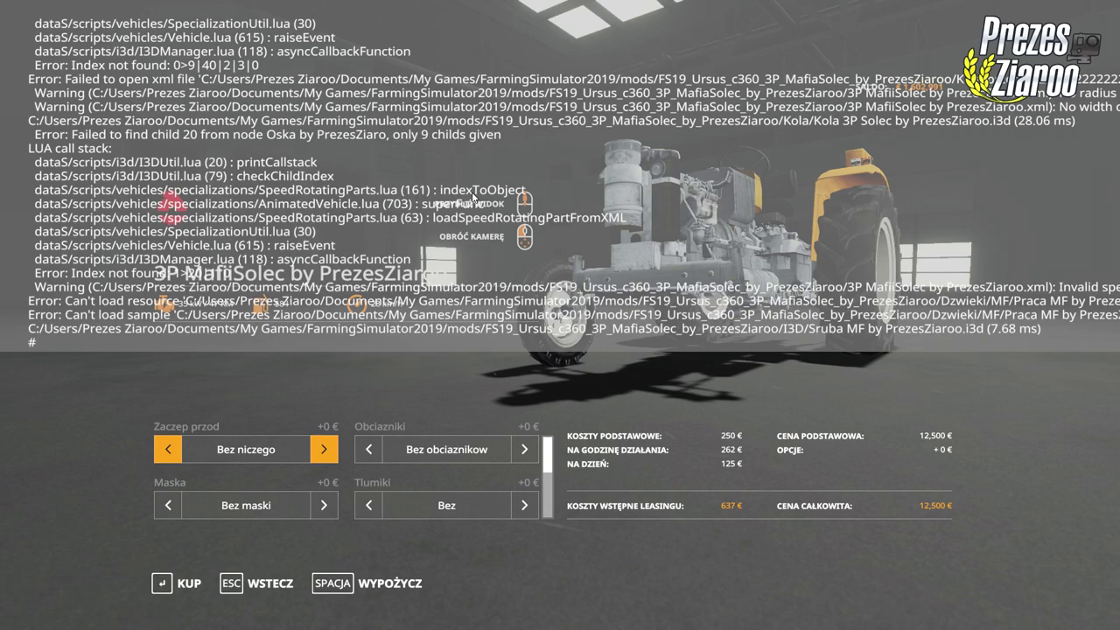
scroll(473, 198, "up", 5)
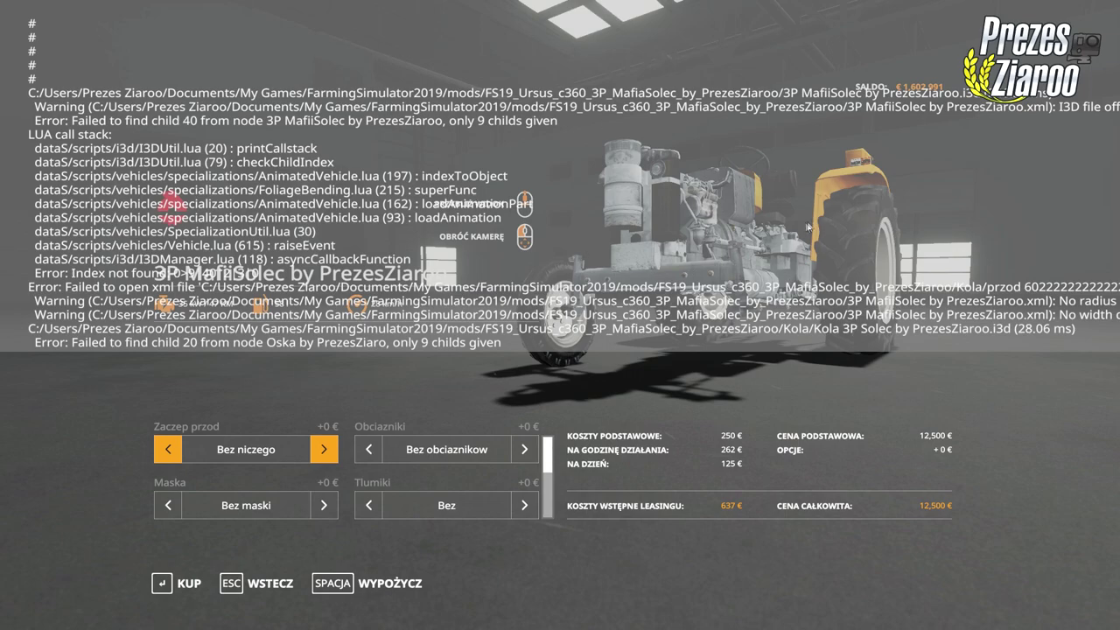
left_click_drag(665, 210, 740, 203)
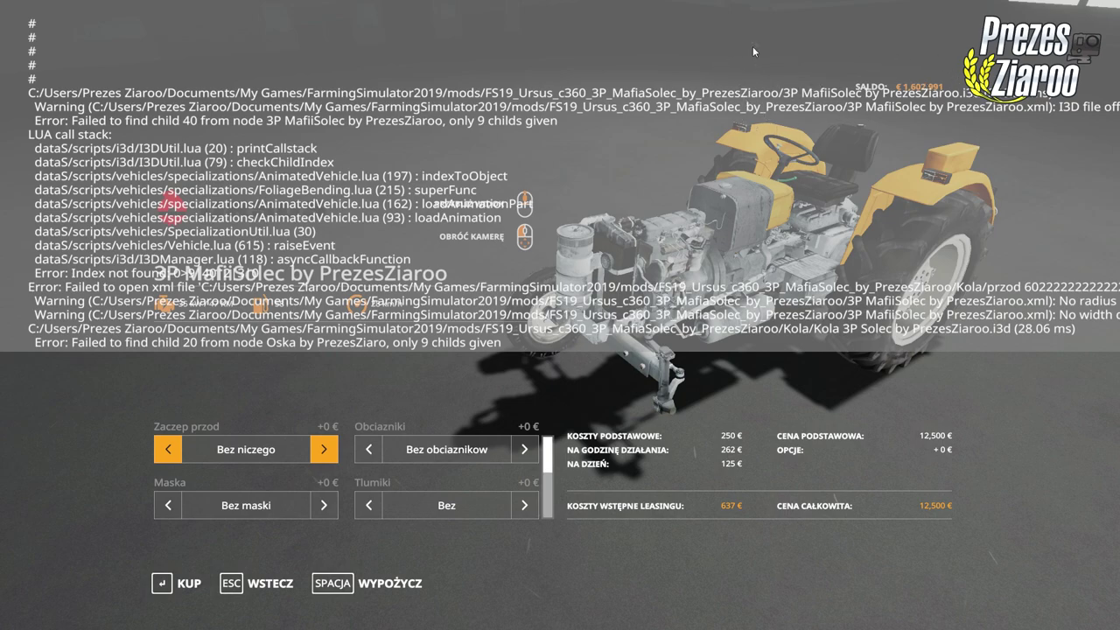
left_click_drag(807, 180, 743, 145)
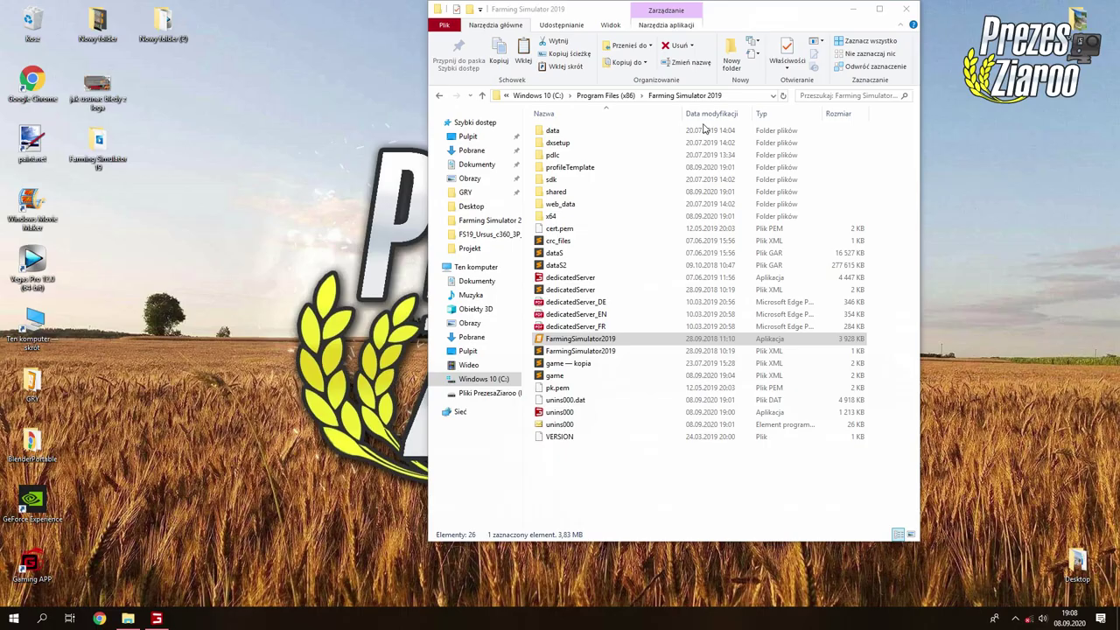
- Switch to File Explorer and open the FS19_Ursus_c360_3P_MafiaSolec_by_PrezesZiaroo folder in the FarmingSimulator2019 mods folder under Documents
key("super")
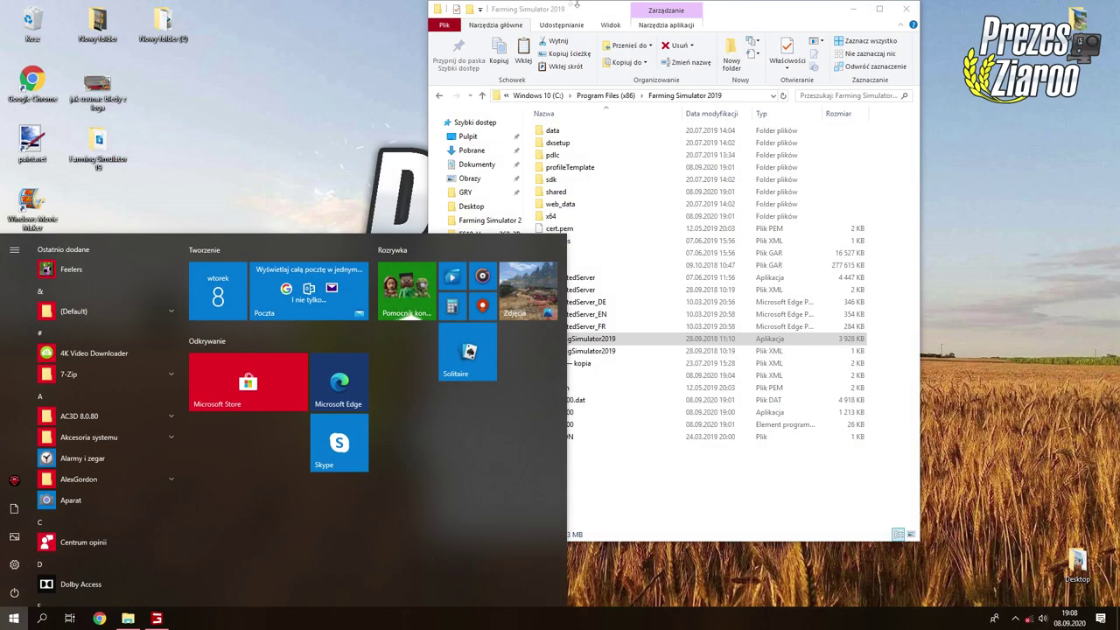
left_click(293, 89)
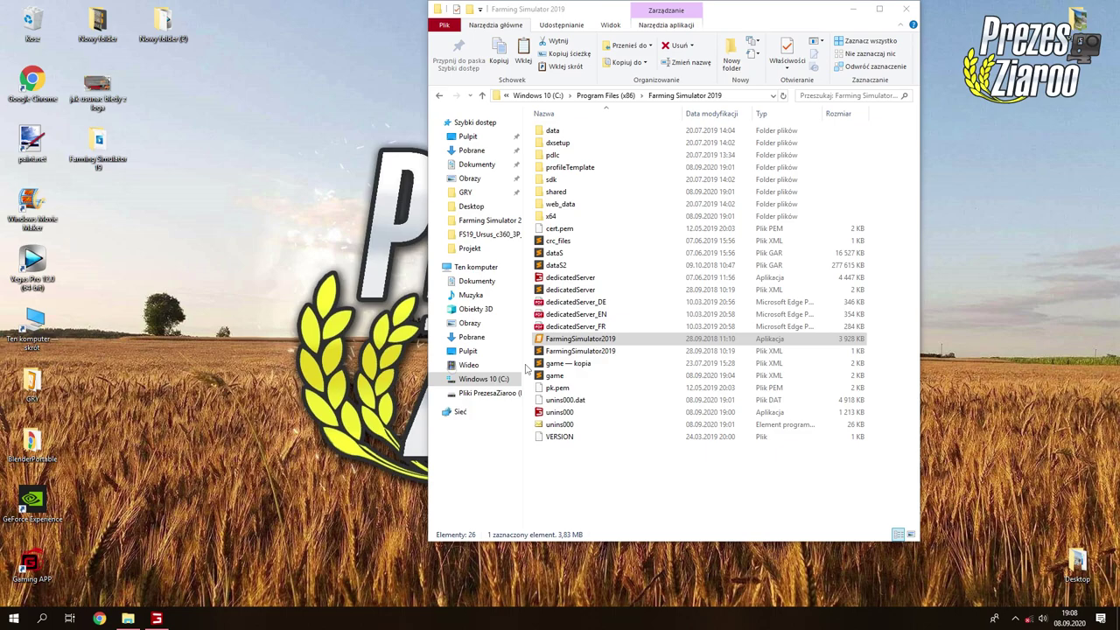
left_click(477, 280)
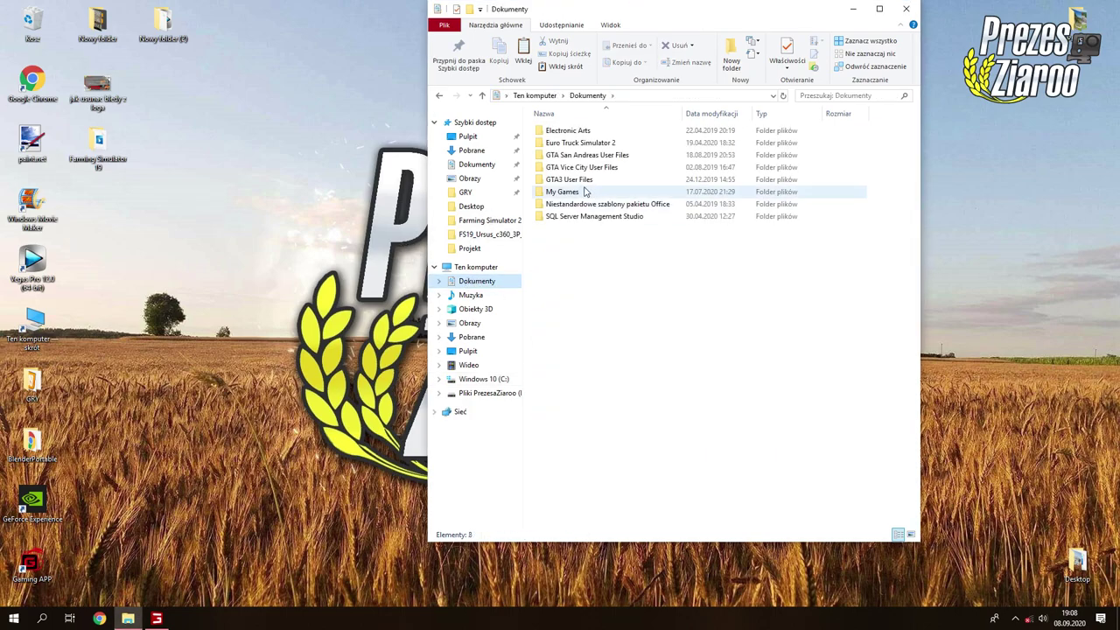
double_click(586, 192)
left_click_drag(674, 12, 485, 48)
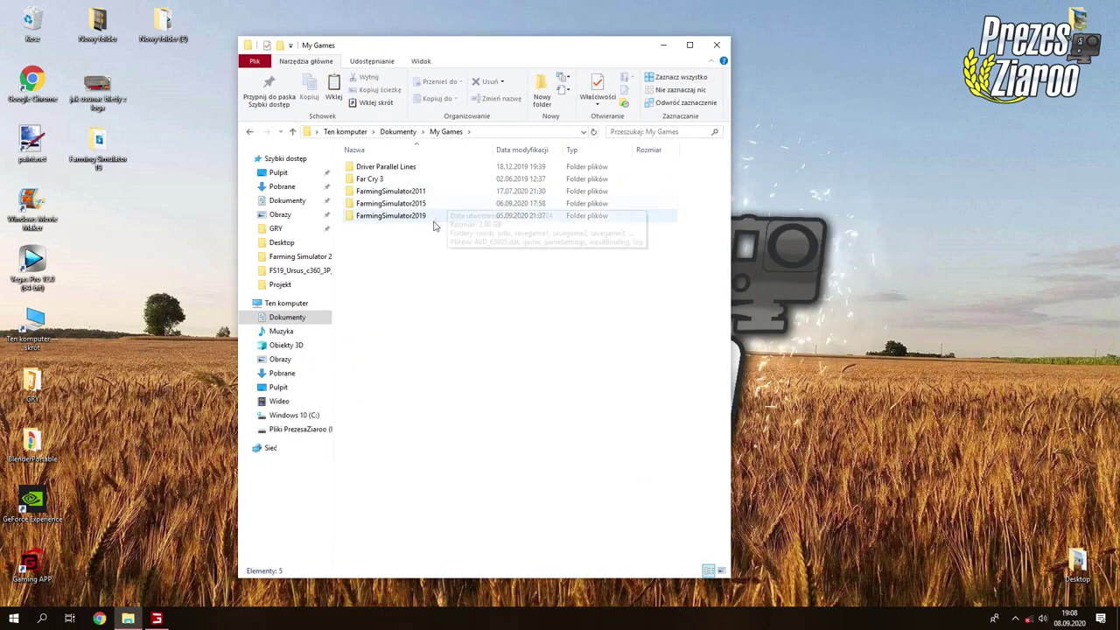
double_click(420, 215)
double_click(399, 190)
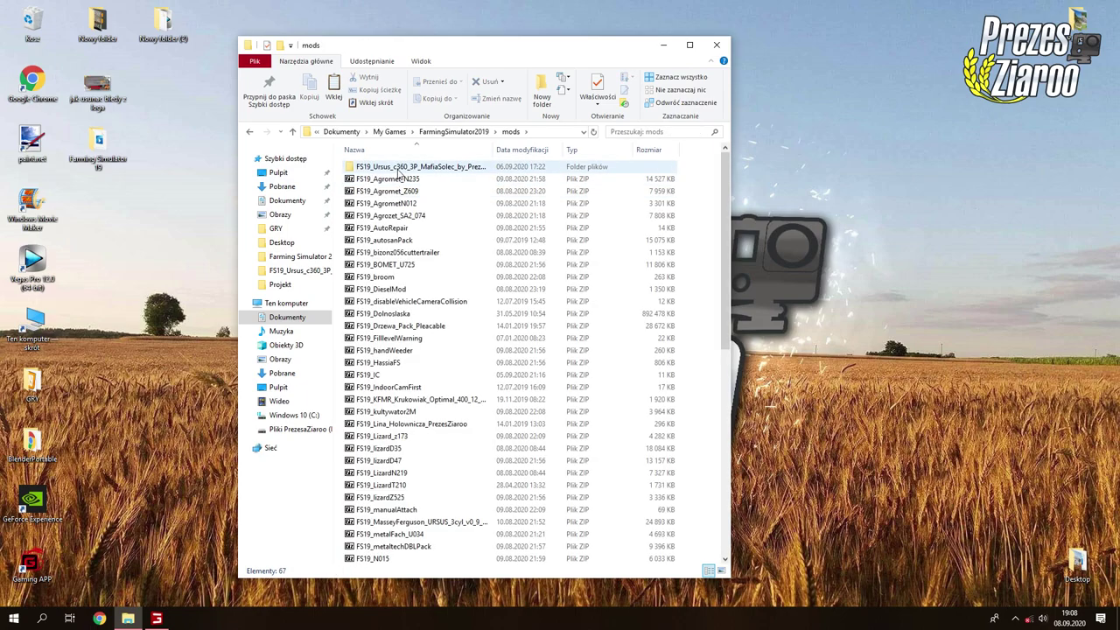
double_click(398, 168)
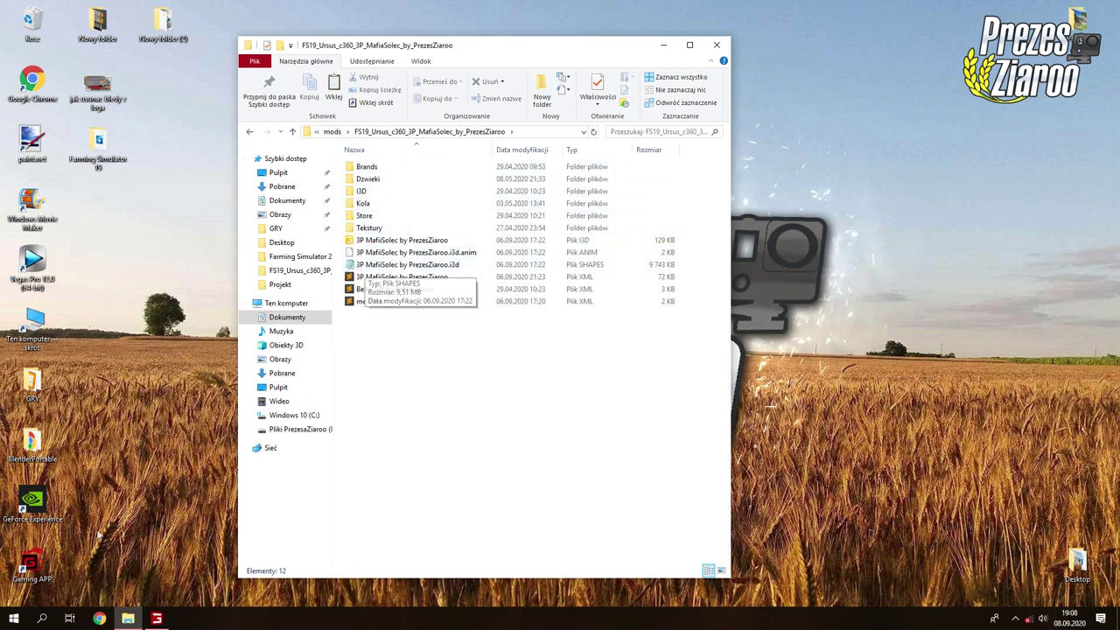
- Return to the game to reread the mod's console errors, and switch back to the mod folder
left_click(156, 619)
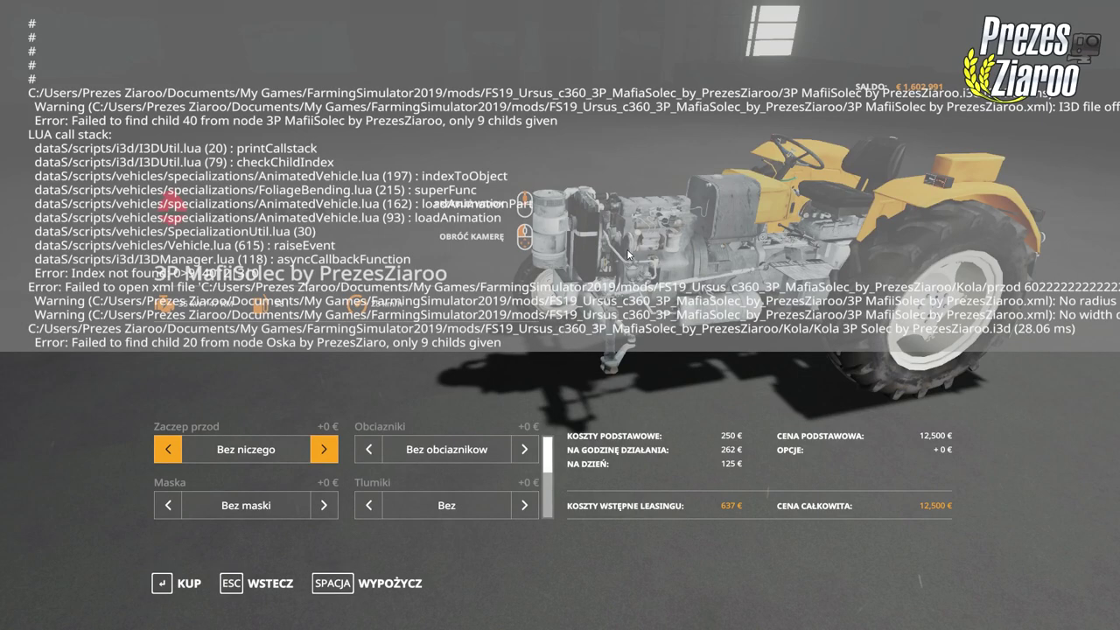
key("super")
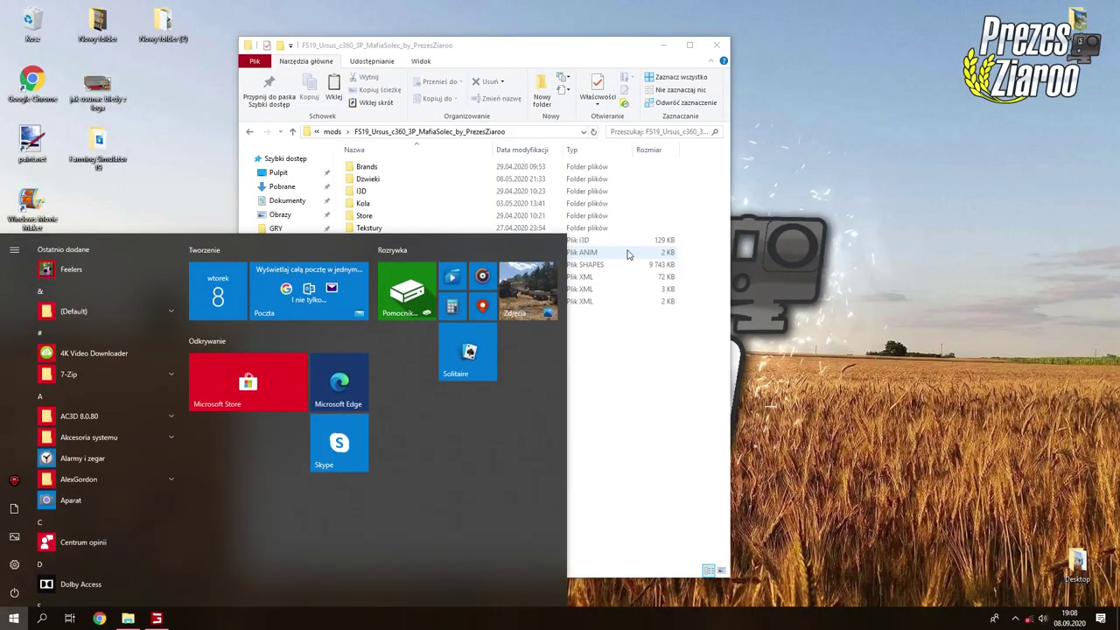
key("Escape")
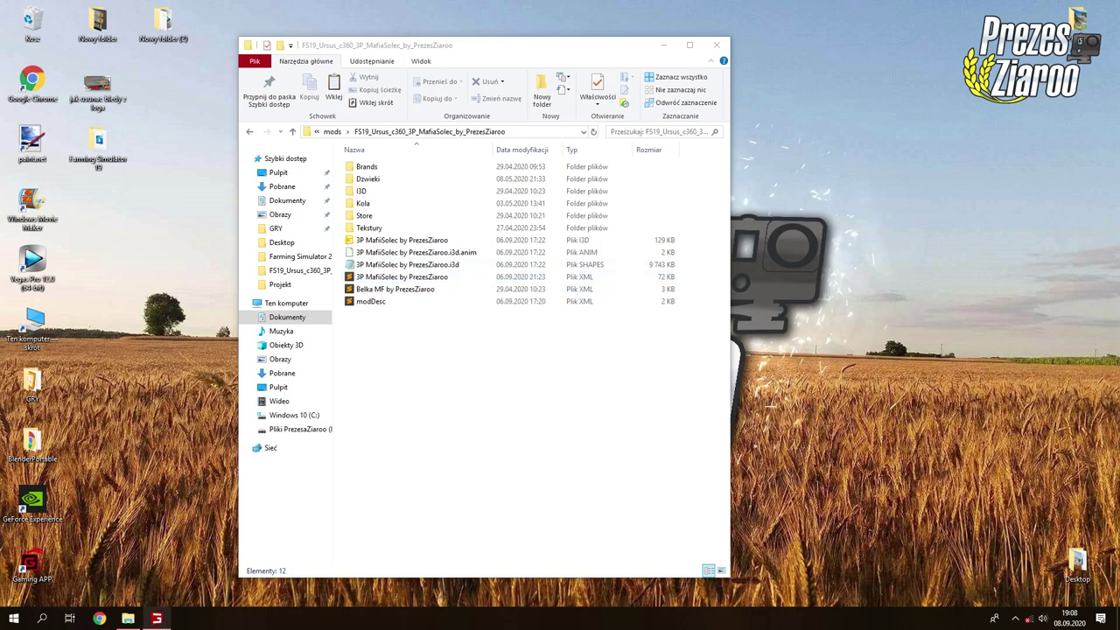
left_click(157, 618)
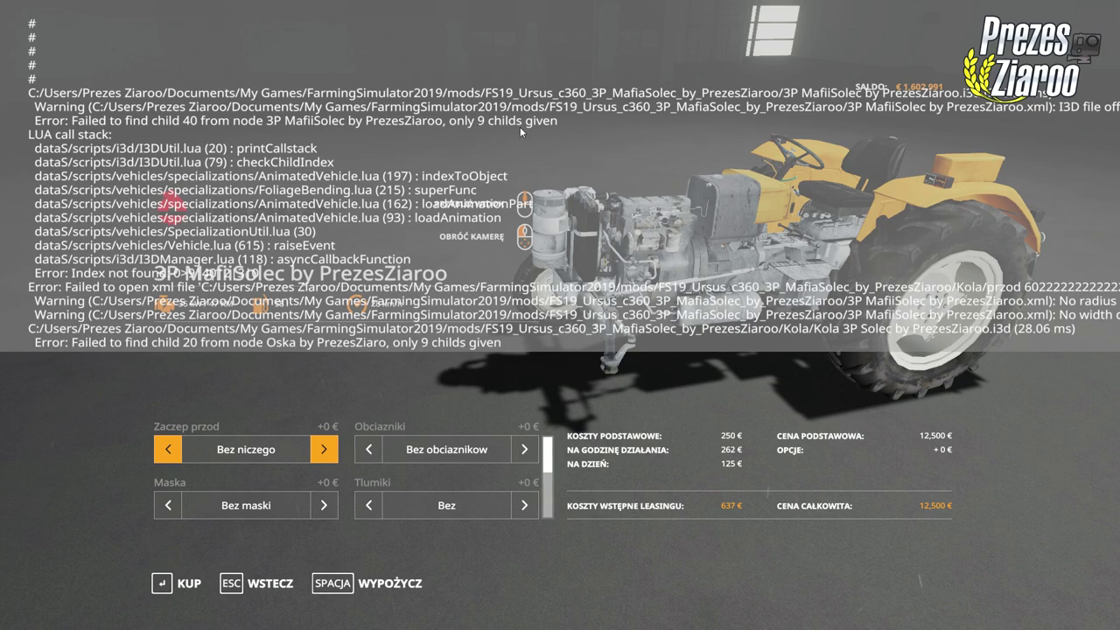
key("super")
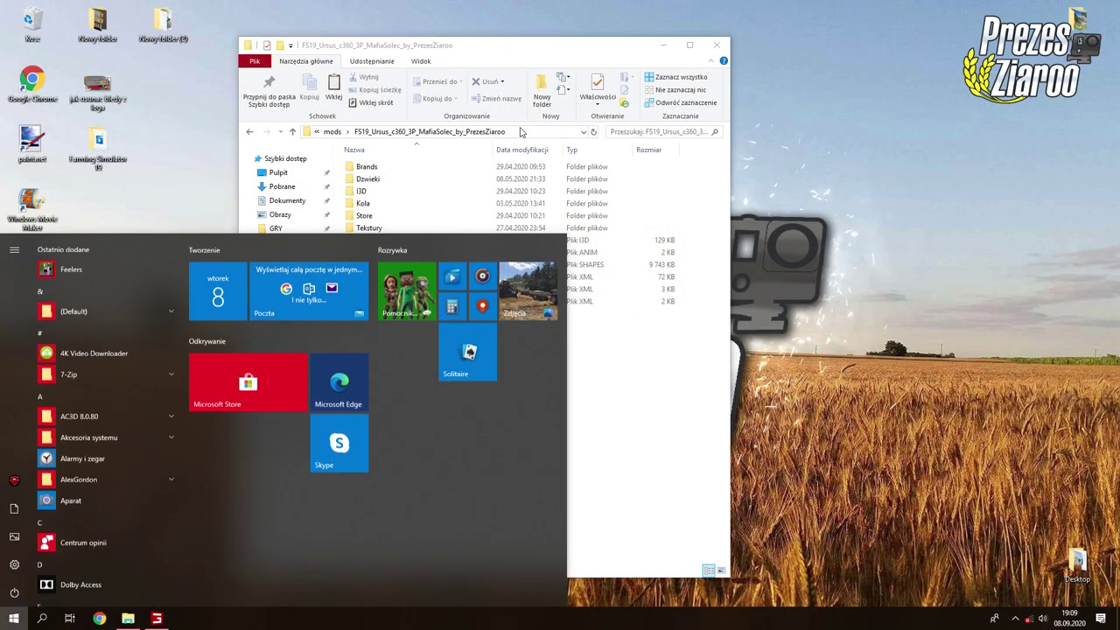
left_click(908, 141)
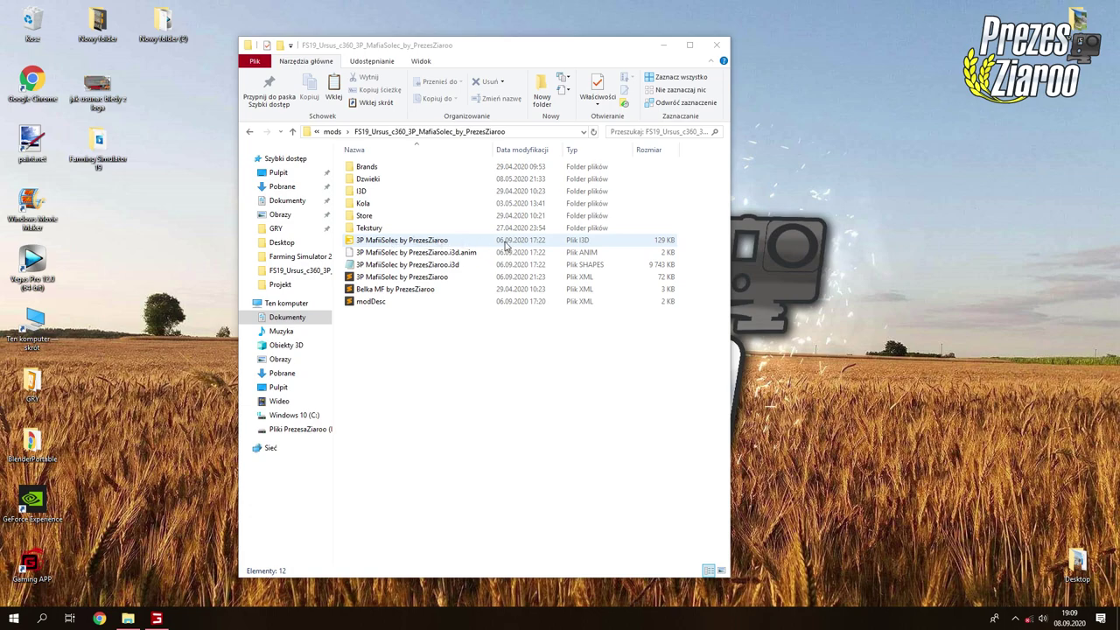
- Open the mod's 3P MafiiSolec by PrezesZiaroo I3D file in GIANTS Editor 8.1.0 (Beta) and minimize the editor
double_click(393, 244)
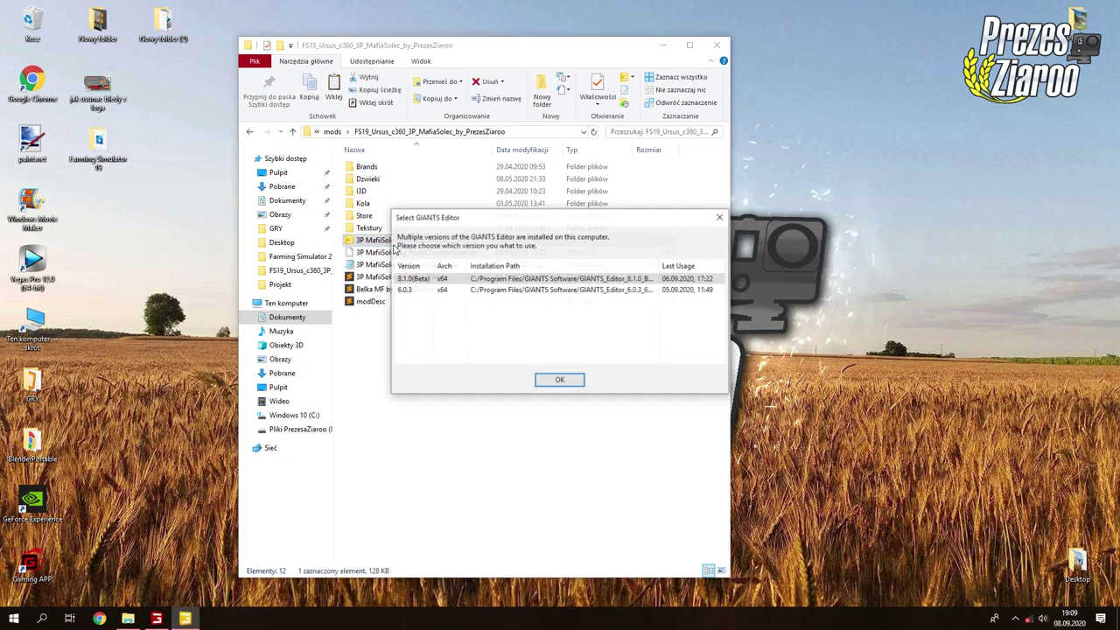
double_click(408, 270)
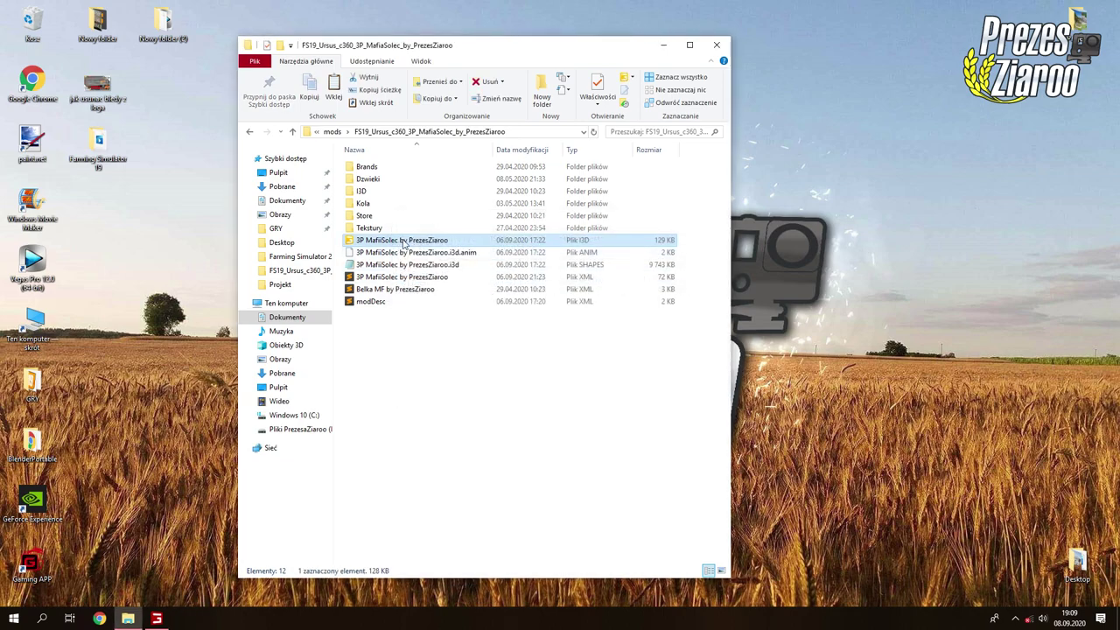
double_click(402, 242)
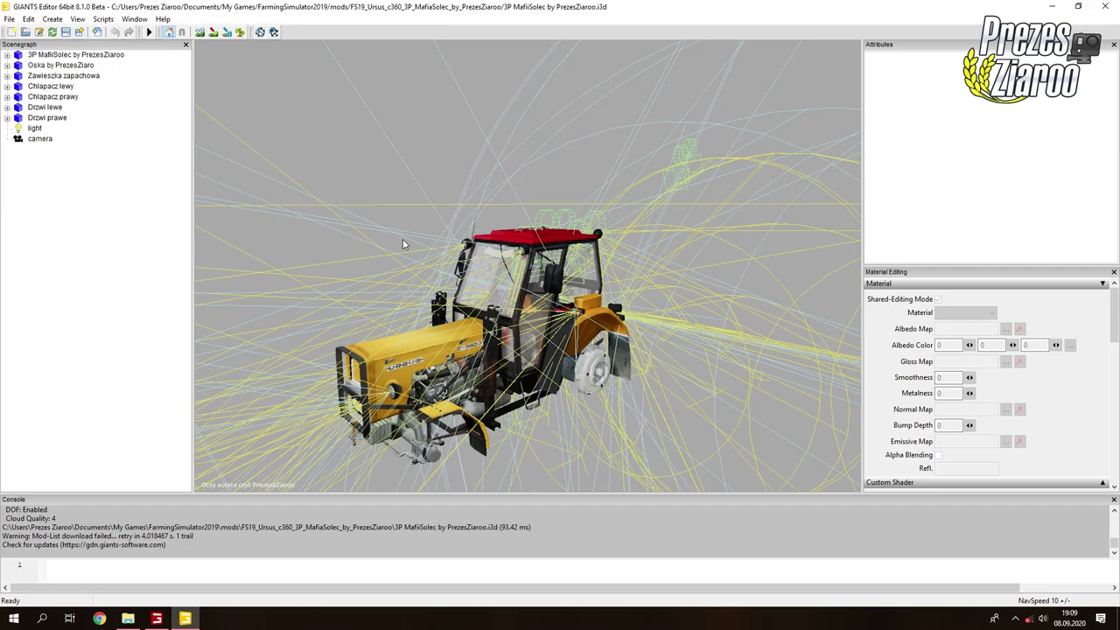
left_click(185, 618)
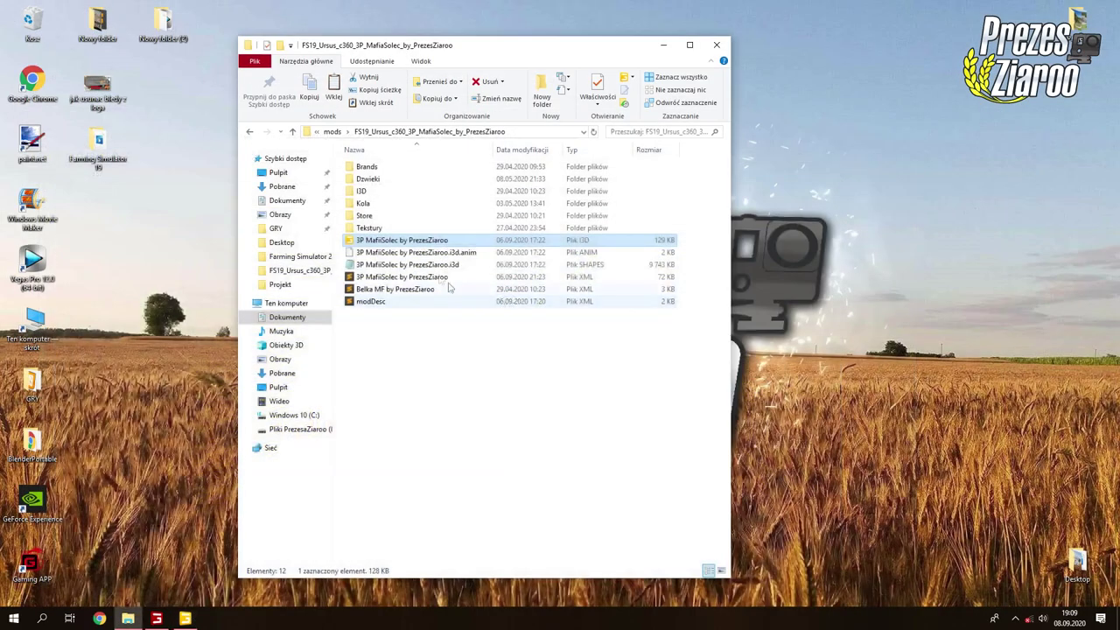
- Open the 3P MafiiSolec by PrezesZiaroo XML file in Sublime Text and examine its component and joint definitions
double_click(403, 277)
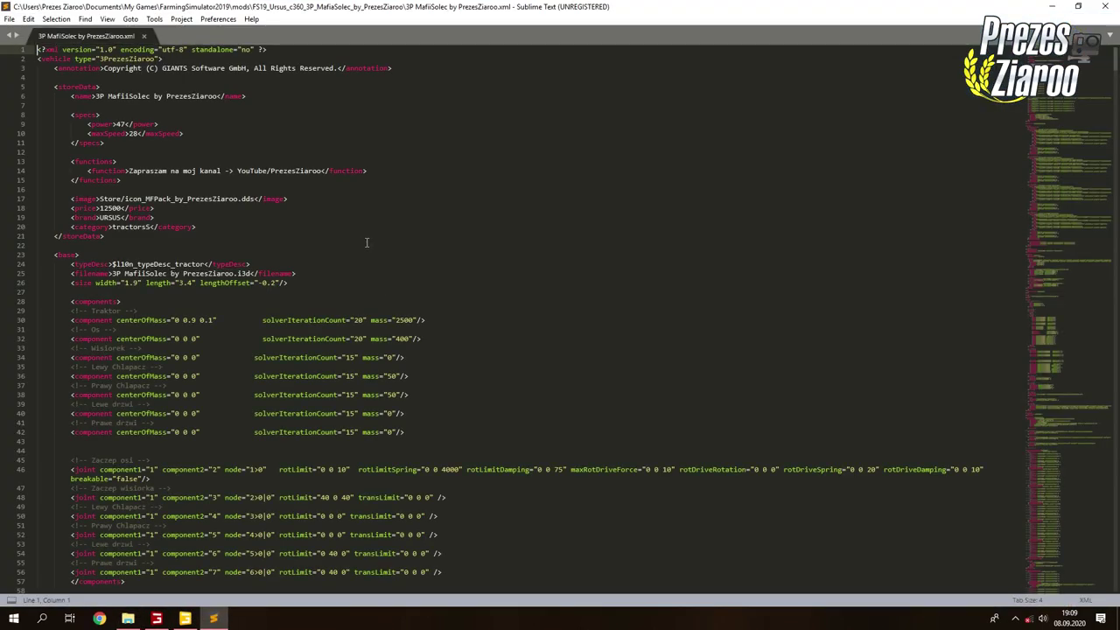
left_click_drag(72, 311, 201, 423)
left_click(201, 320)
scroll(204, 315, "down", 5)
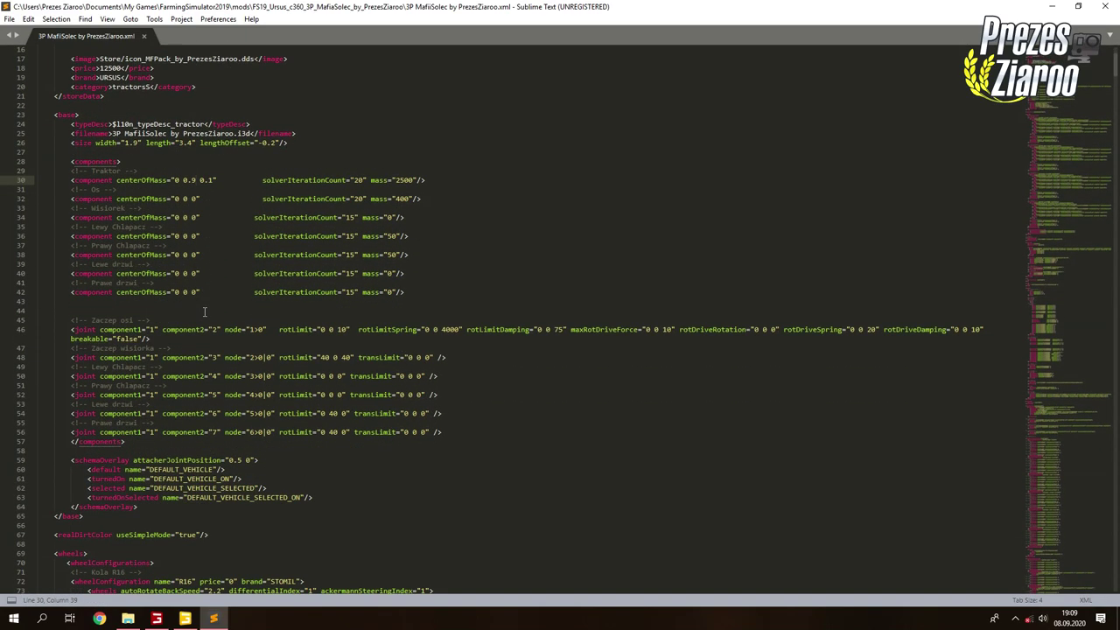
left_click_drag(39, 330, 172, 428)
left_click(172, 427)
- Switch to GIANTS Editor and inspect each top-level scenegraph node in turn, from 3P MafiiSolec by PrezesZiaroo down to camera
left_click(185, 619)
left_click(32, 55)
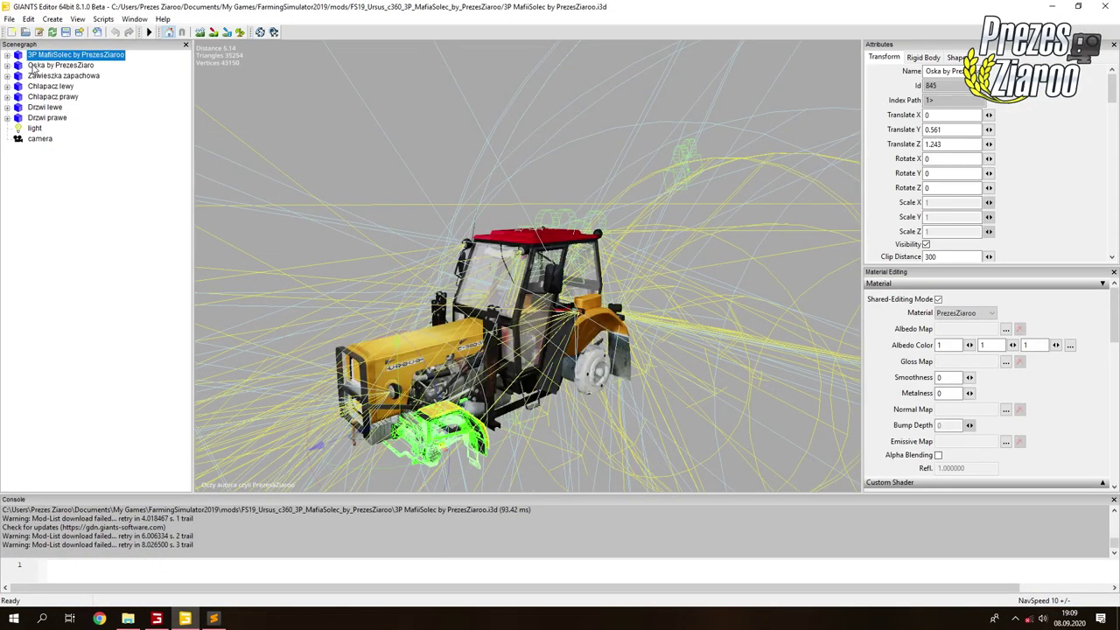
left_click(35, 65)
left_click(37, 76)
left_click(39, 86)
left_click(39, 97)
left_click(40, 107)
left_click(40, 119)
left_click(40, 129)
left_click(40, 139)
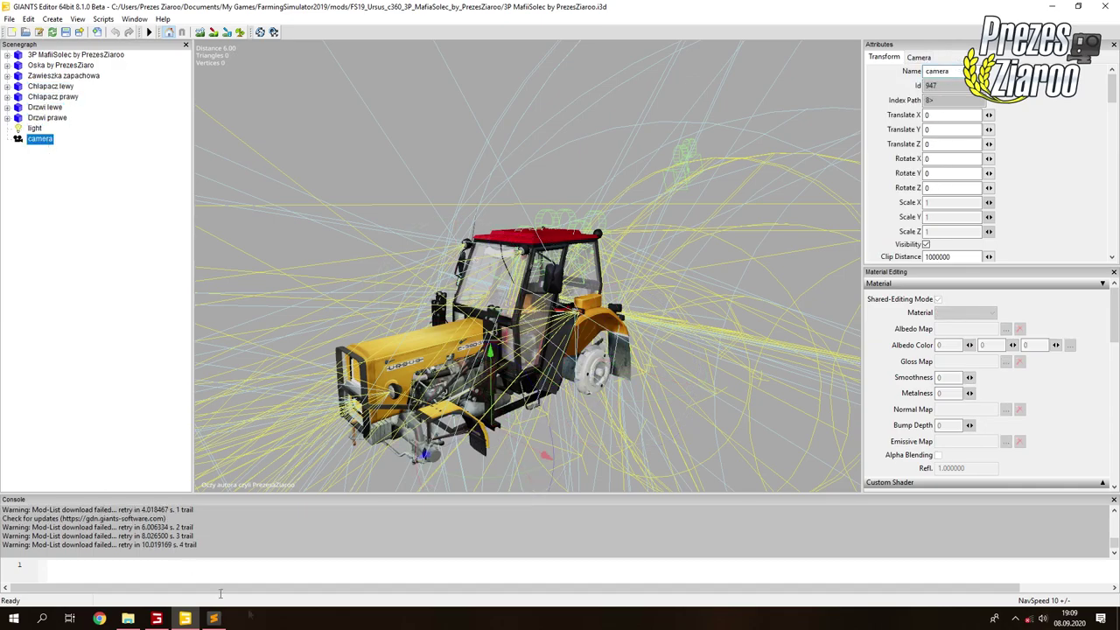
- Compare the joint definitions in the tractor's XML with the top-level nodes in the GIANTS Editor scenegraph
left_click(213, 619)
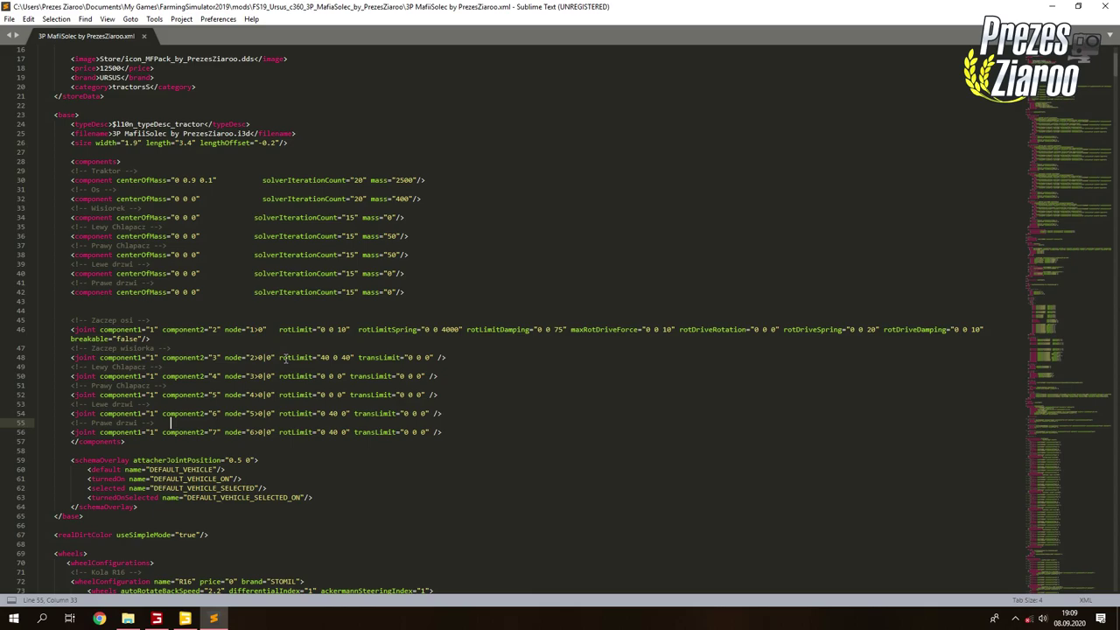
left_click_drag(204, 432, 163, 340)
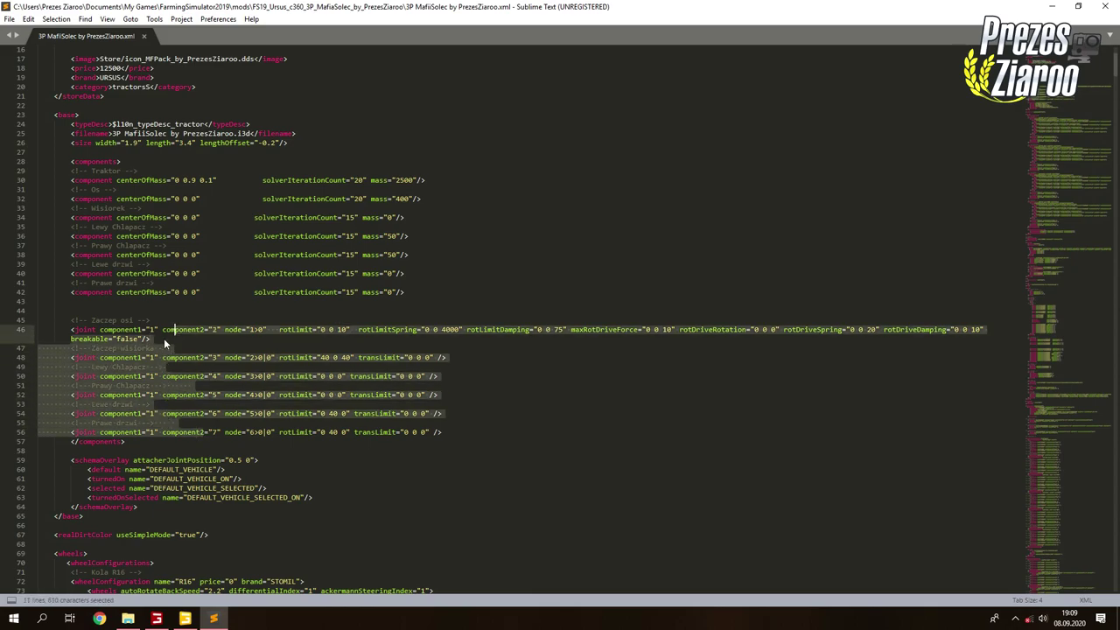
left_click(163, 340)
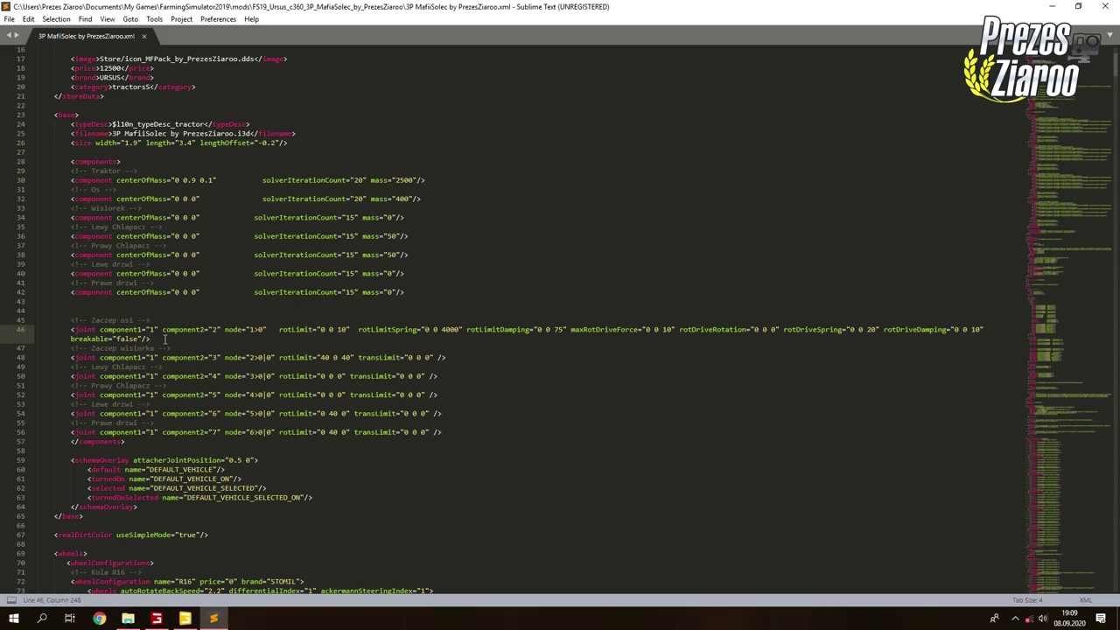
left_click(185, 618)
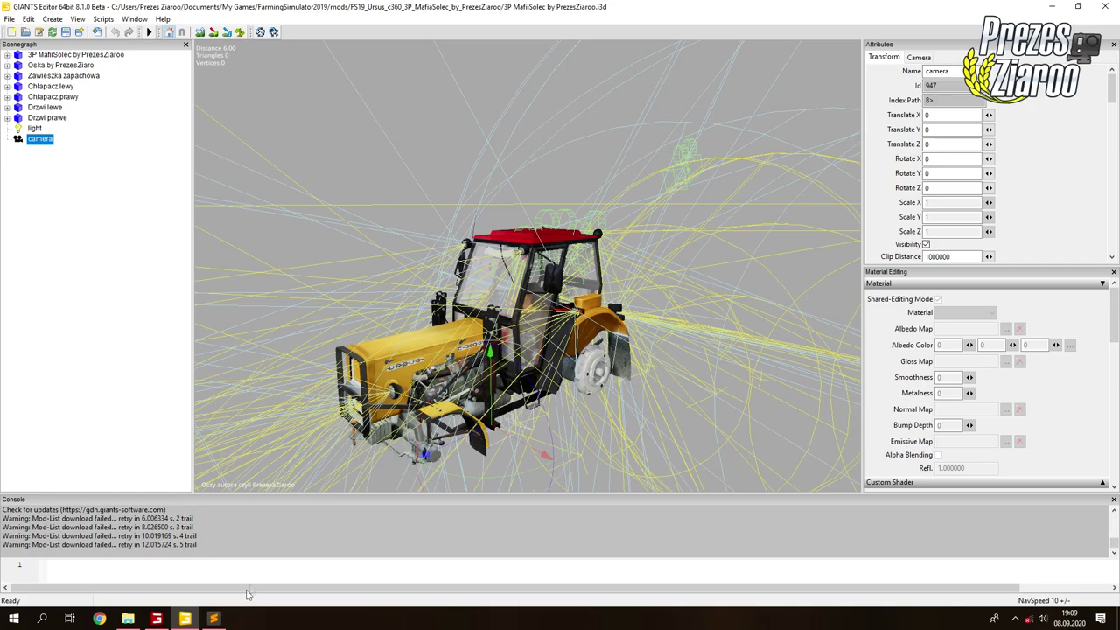
left_click(219, 619)
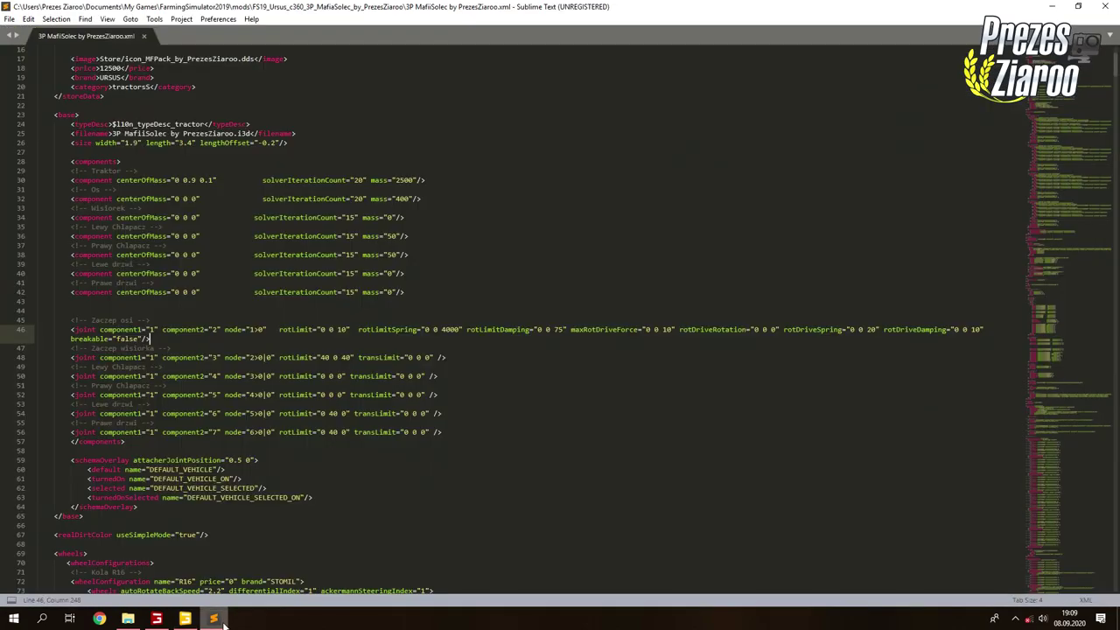
- Switch to GIANTS Editor and inspect the top-level scenegraph nodes in reverse order, starting from Drzwi prawe
left_click(219, 619)
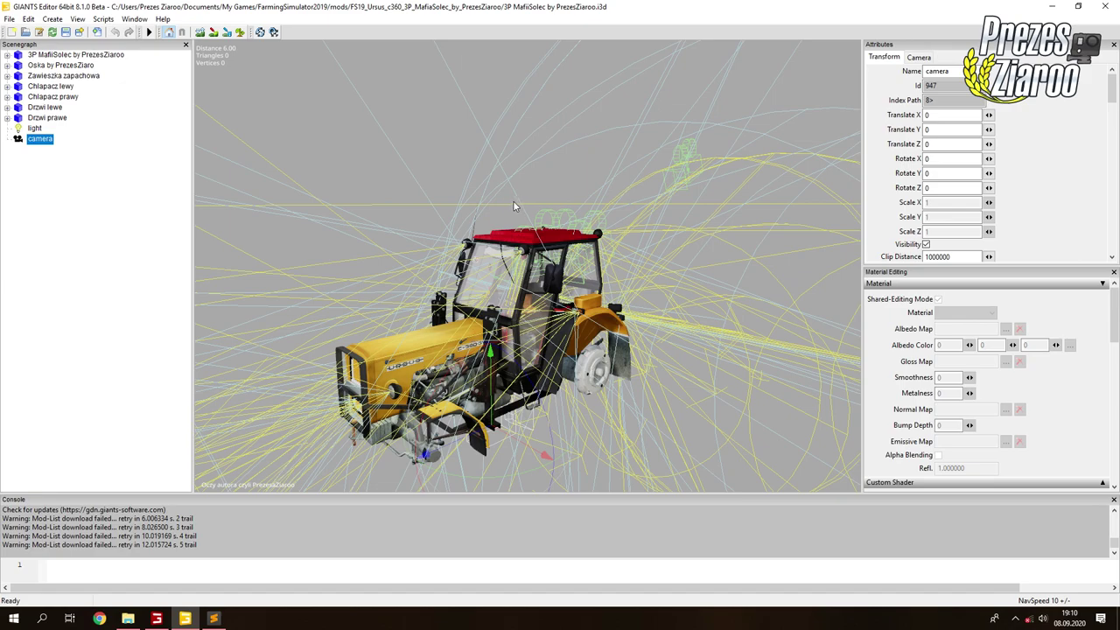
left_click(50, 118)
key("Up")
key("Up")
key("Up")
key("Up")
key("Up")
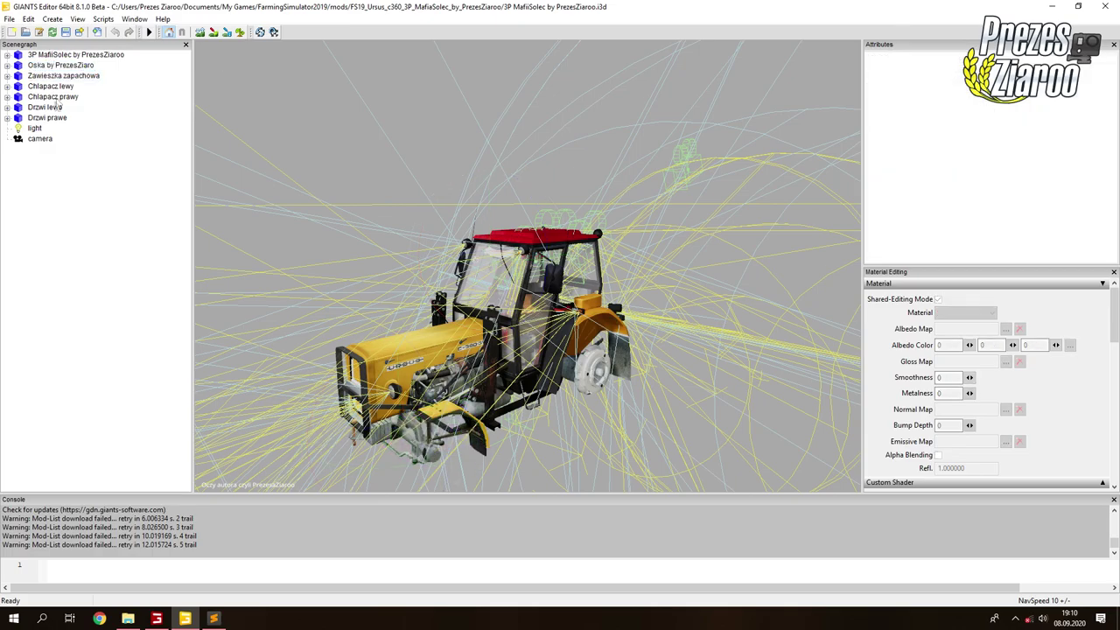
- Compare the Drzwi lewe node with the left door joint in the tractor's XML, and inspect the light and camera nodes
left_click(50, 107)
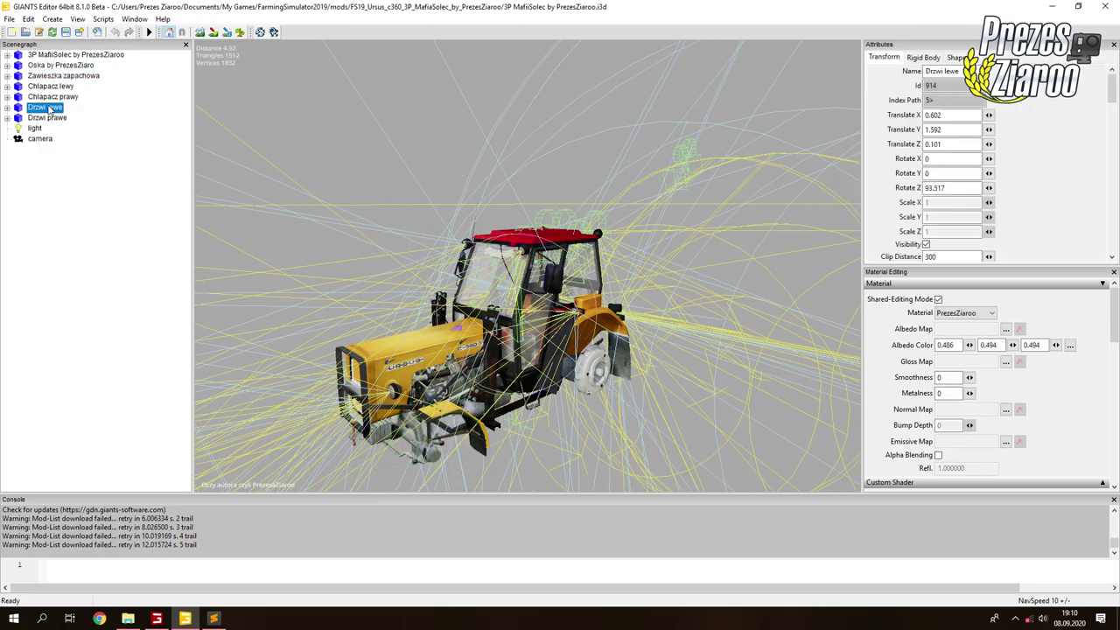
left_click(213, 619)
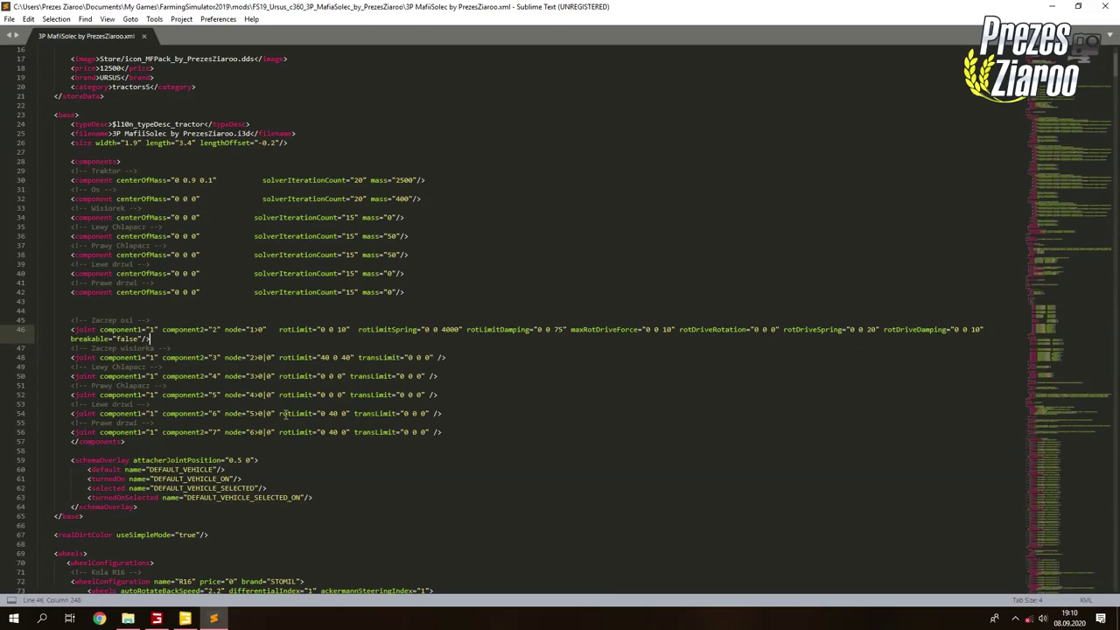
left_click(185, 619)
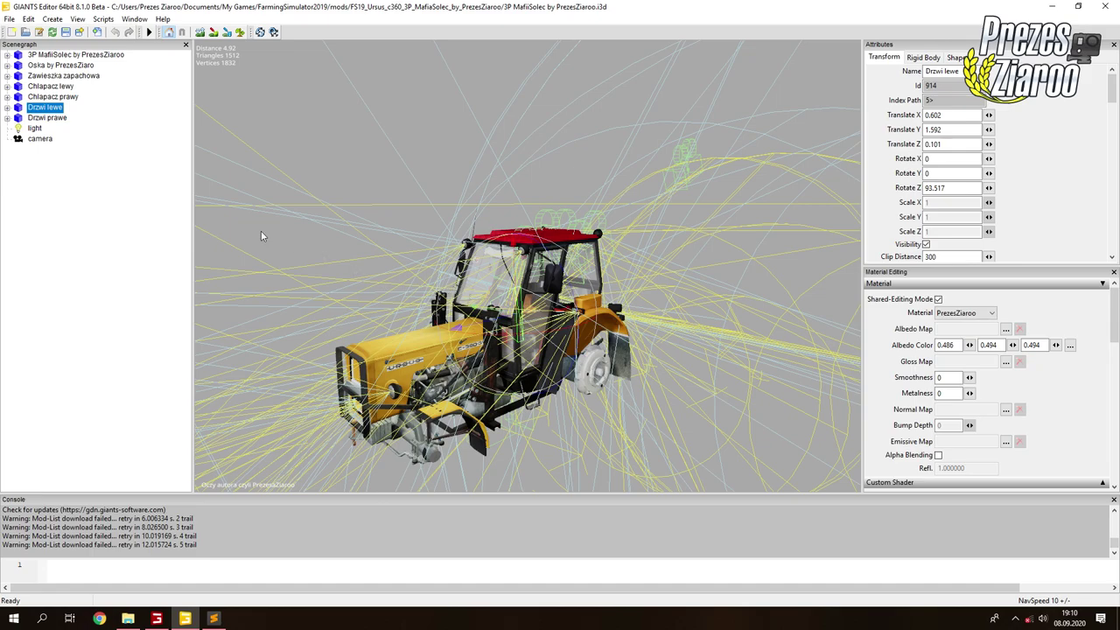
left_click(35, 129)
left_click(39, 139)
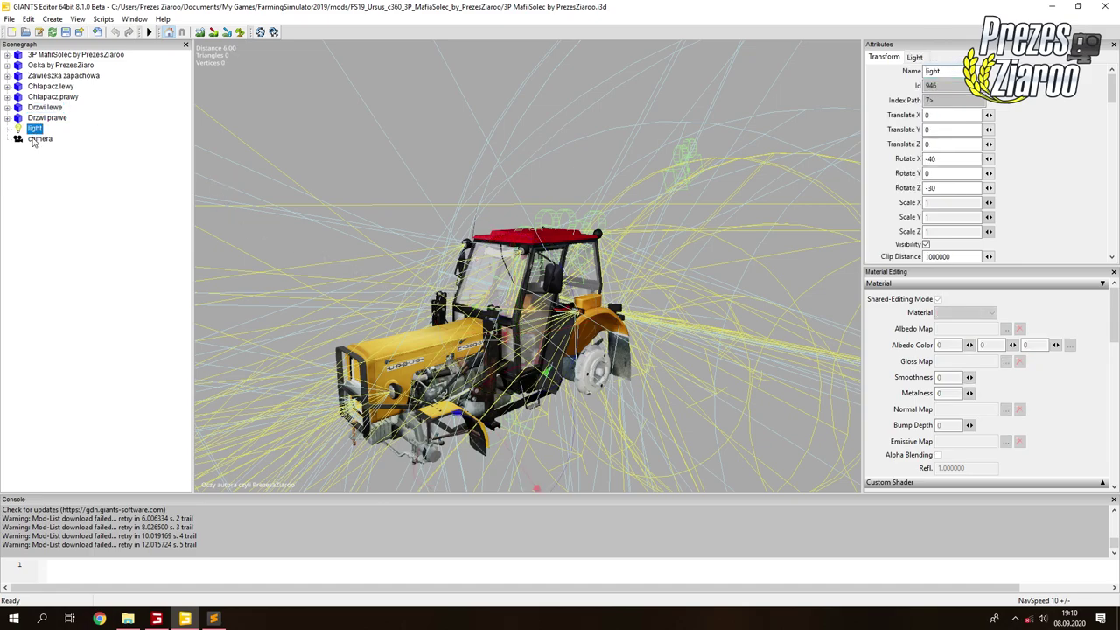